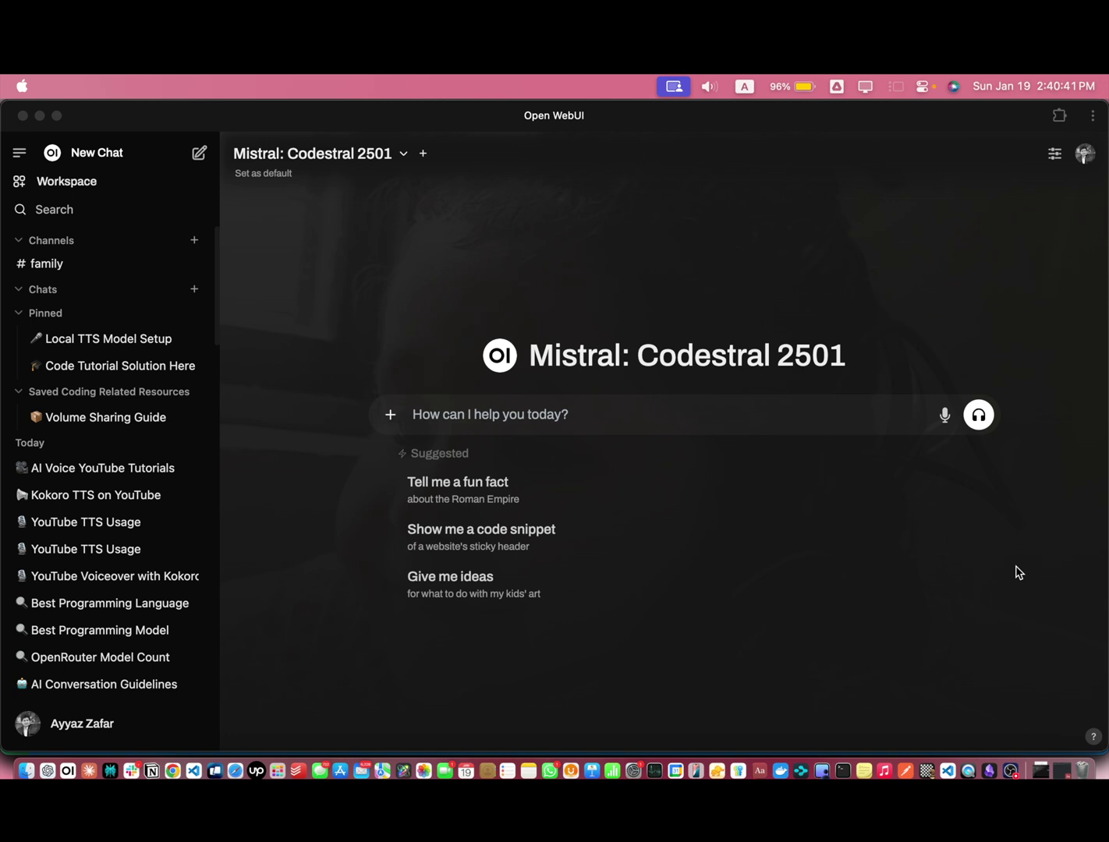
Bring Open WebUI to the front and open the Workspace from the sidebar.
left_click(813, 431)
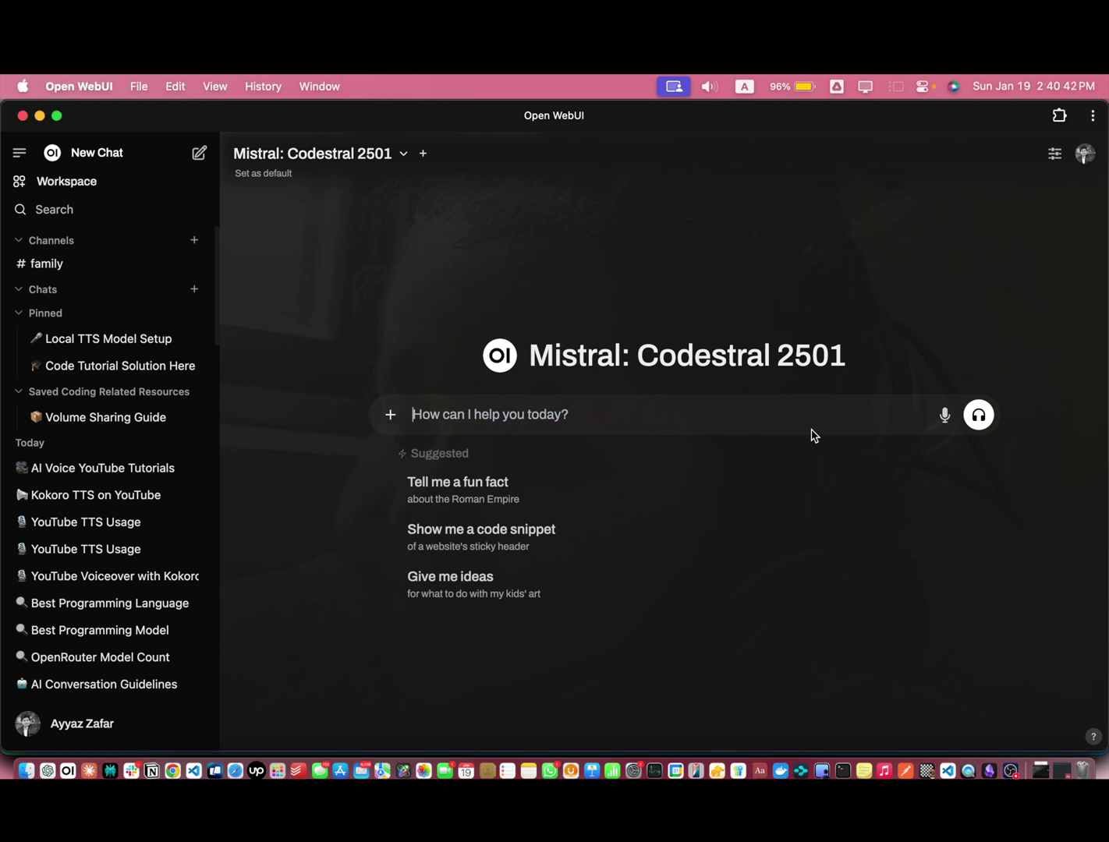
left_click(114, 192)
Go to the Prompts list, collapse the sidebar and start a new prompt.
left_click(408, 155)
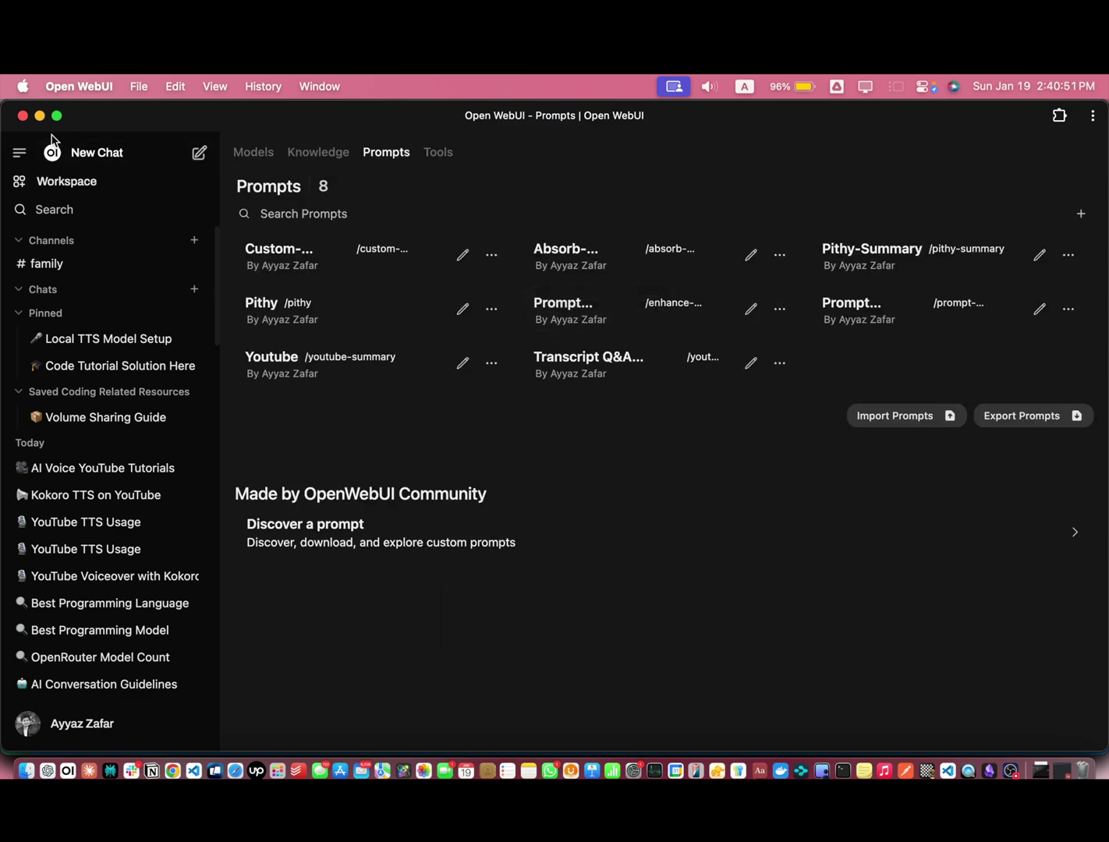
left_click(17, 154)
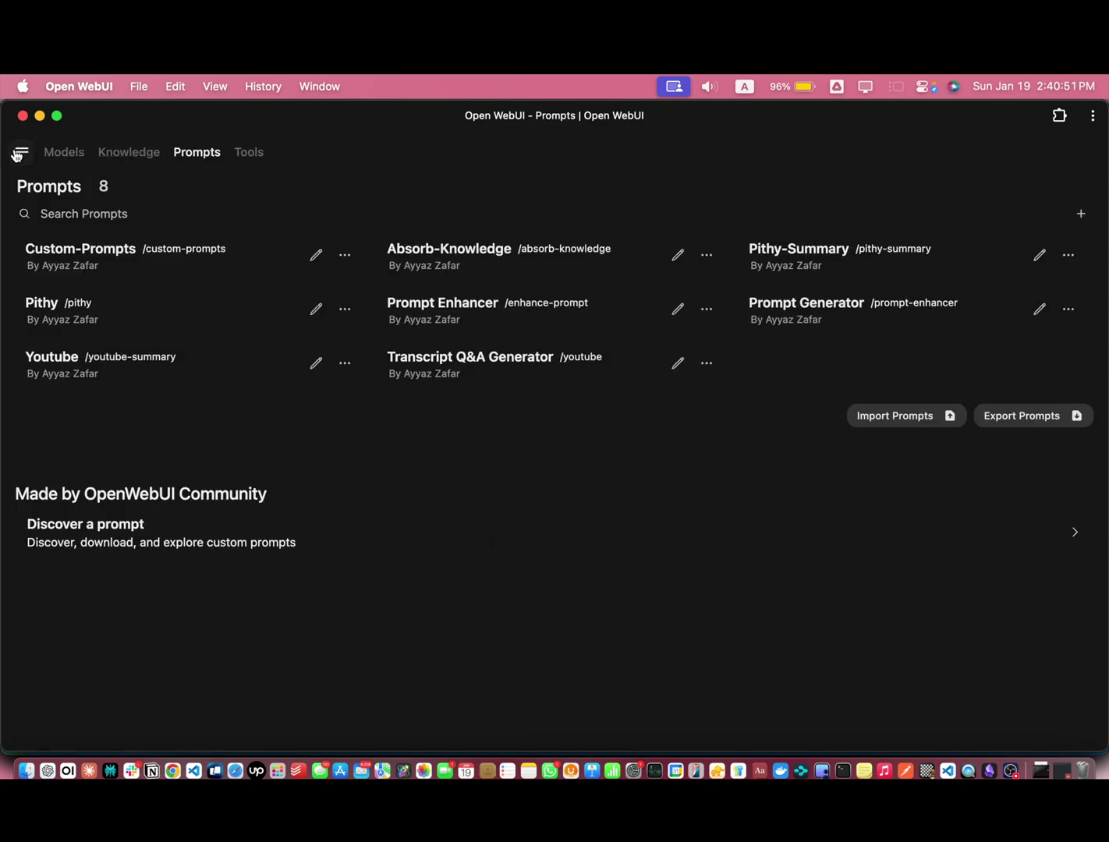
left_click(1079, 213)
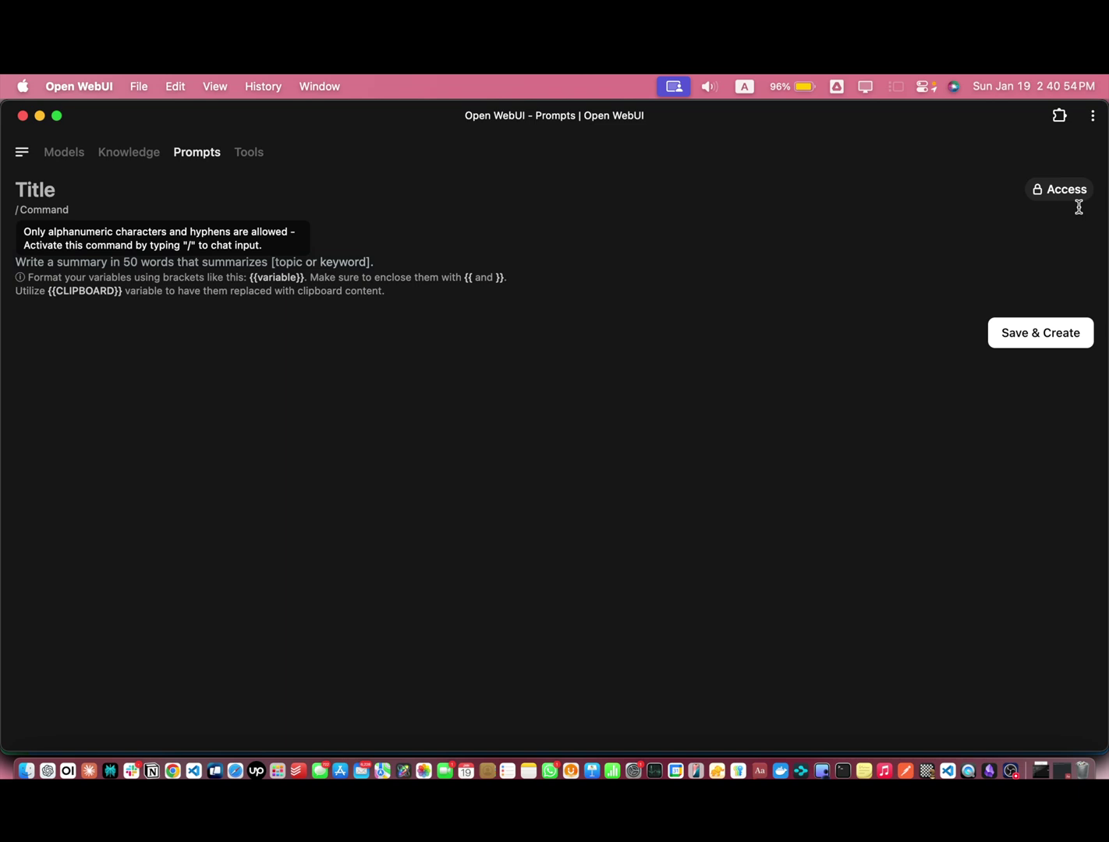
Title the new prompt 'my-custom-prompt'.
left_click(47, 191)
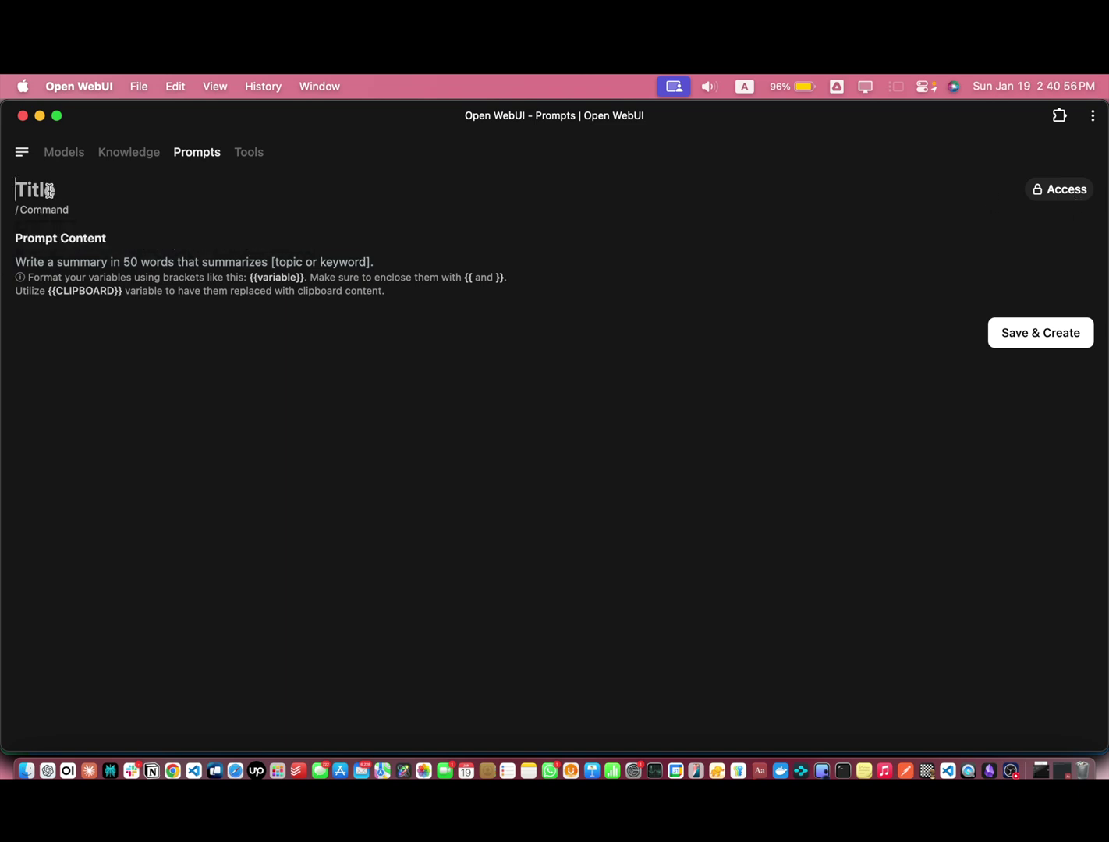
type("my-custo")
key("BackSpace")
type("ustom")
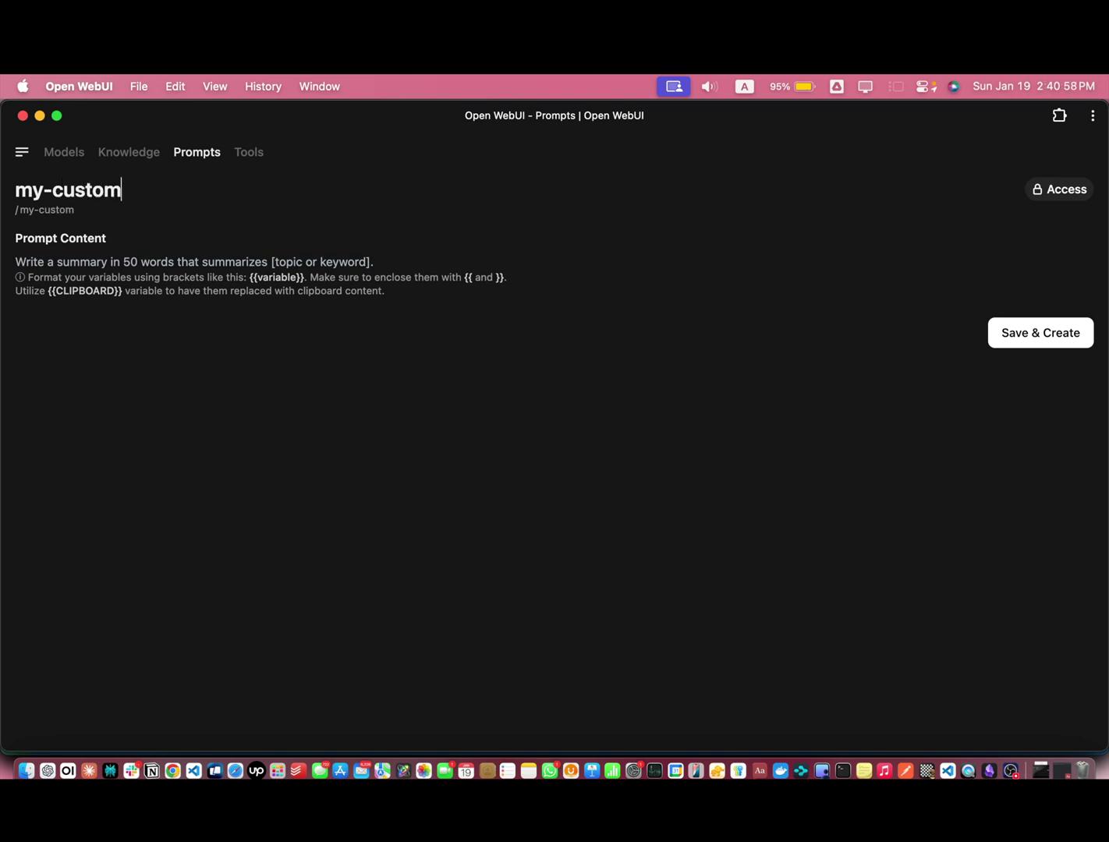
type("-prompt")
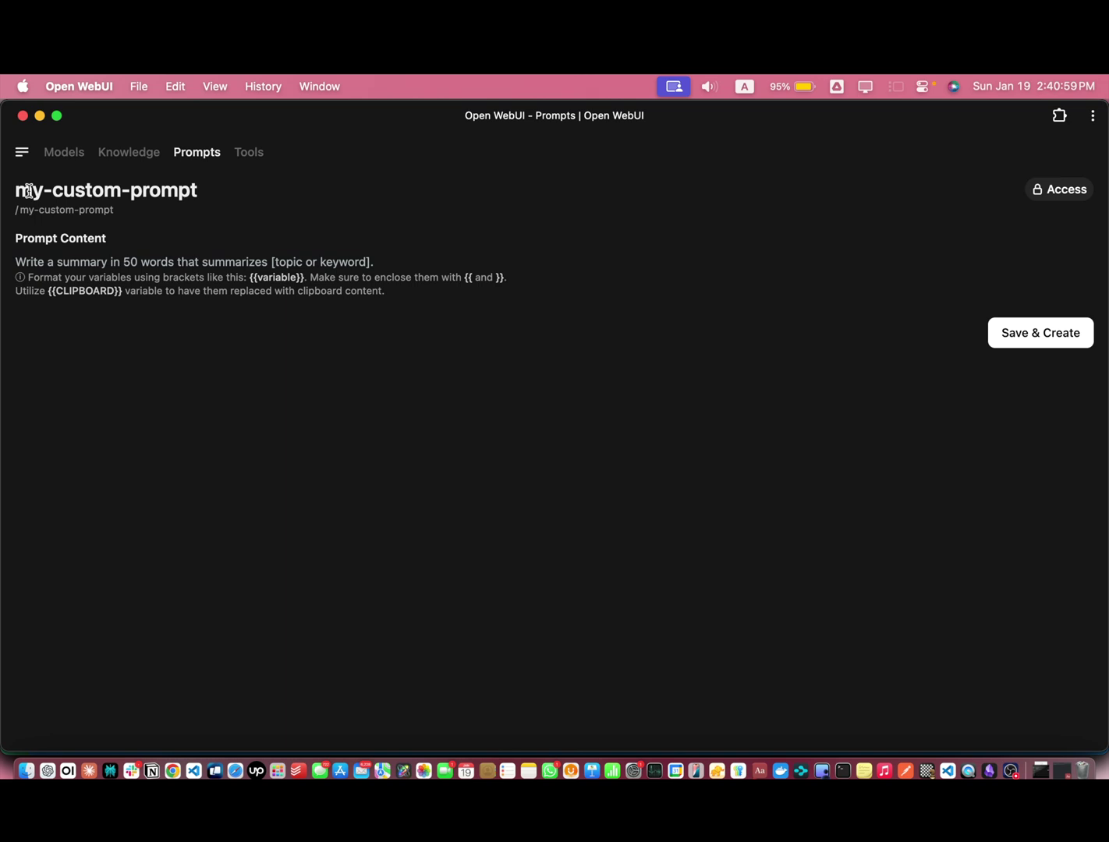
Write 'This is custom prompt. you can specify placeholders for variables {{variable1}} and {{var2}} and {{var3}}'.
left_click(84, 258)
type("This is c")
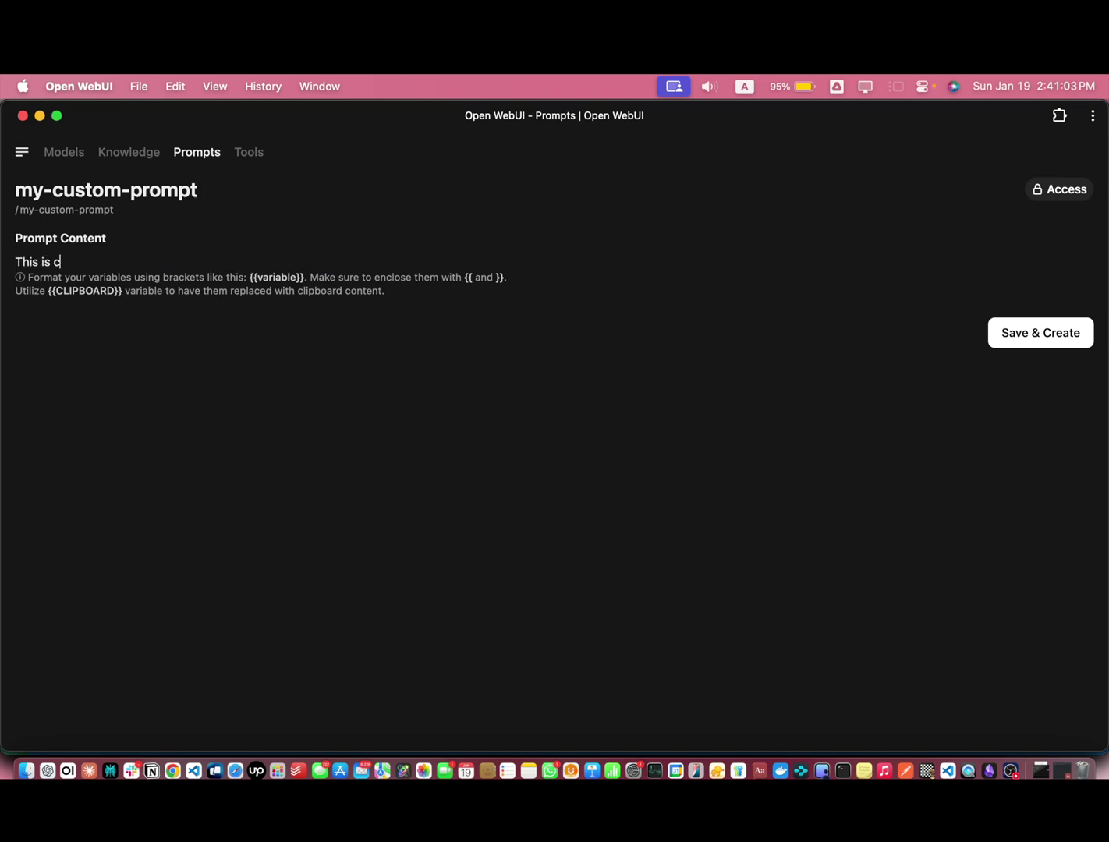
type("ustom prompt. you can pass val")
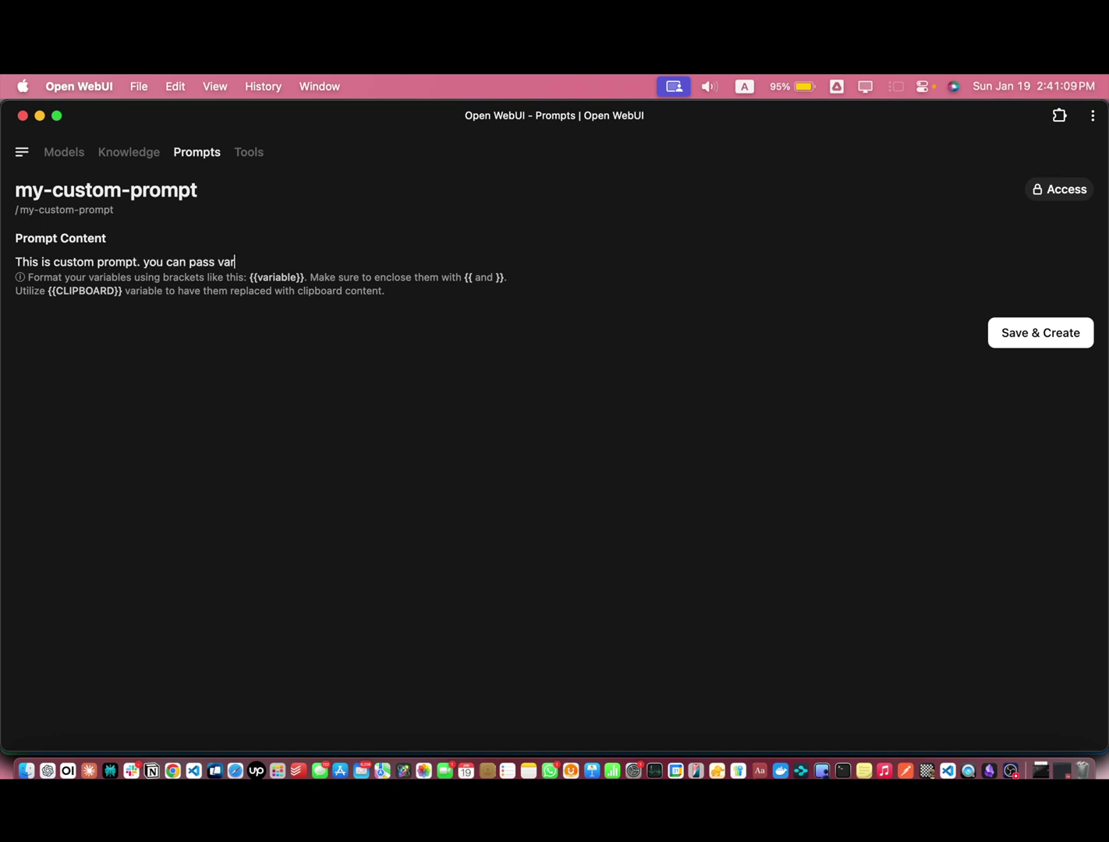
key("alt+BackSpace")
key("alt+BackSpace")
type("specify placeholders for variables {{")
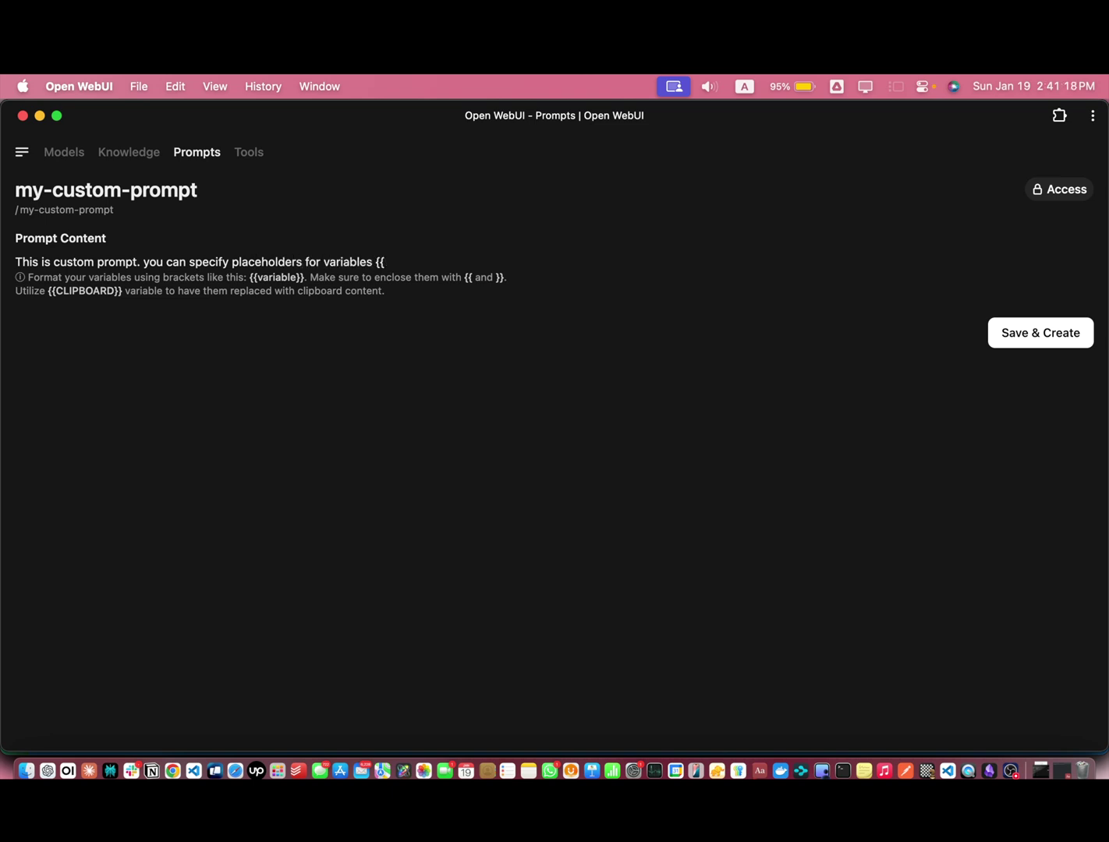
type("variable1}} and {{var")
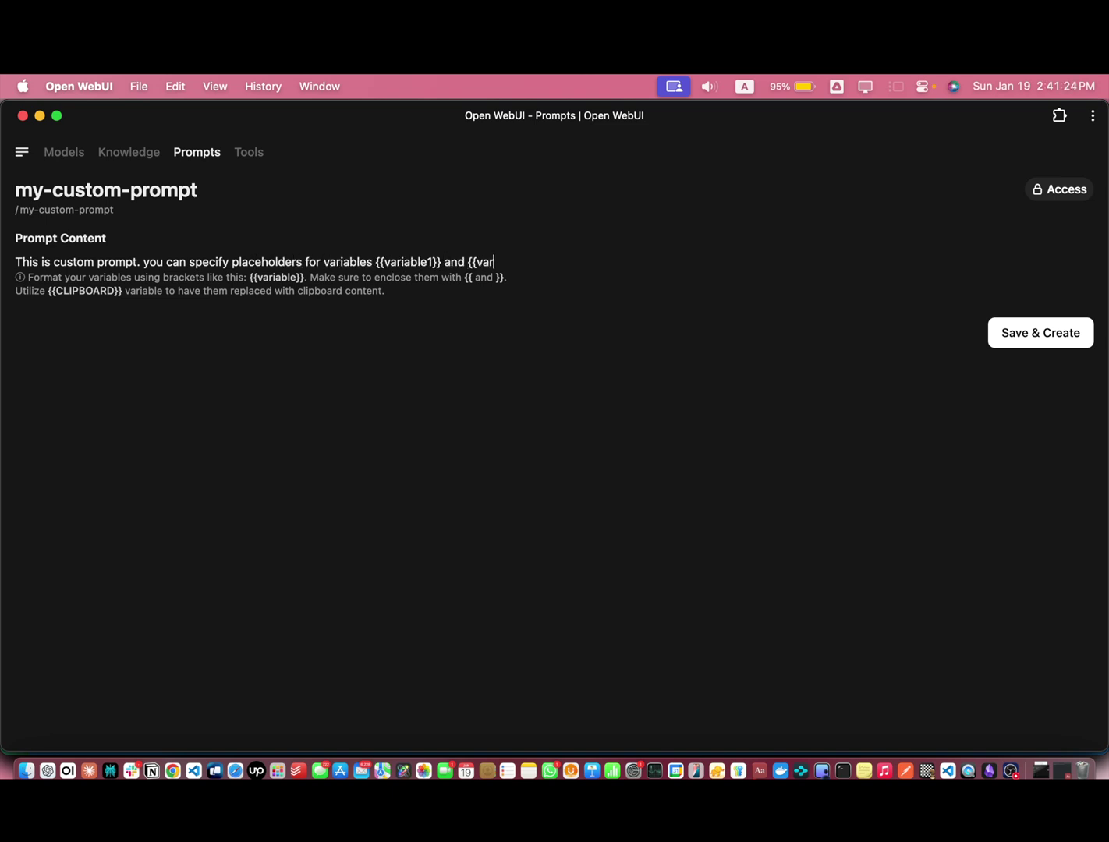
type("2}} and {{var3]]")
Fix the {{var3}} braces and add a line 'And you can also add {{CLIPBOARD}} variable.'.
key("Return")
left_click(634, 262)
key("BackSpace")
key("BackSpace")
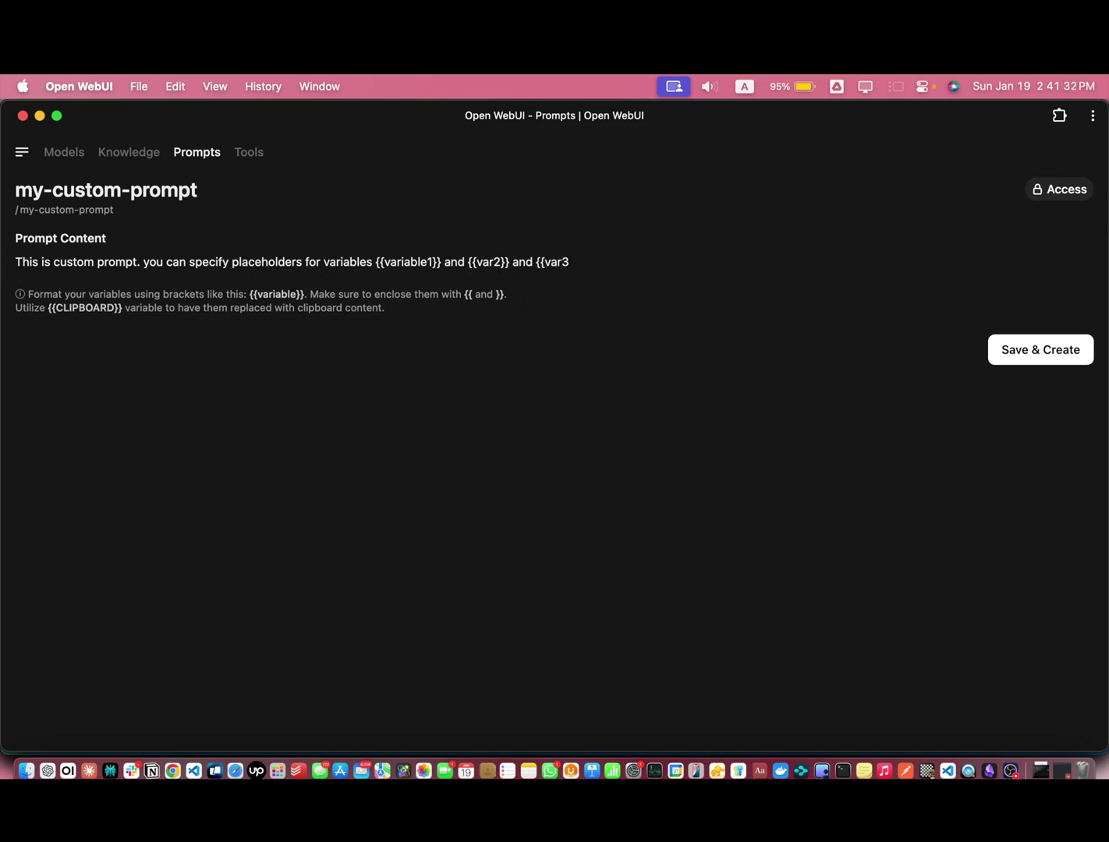
type("}}")
key("Return")
type("And you")
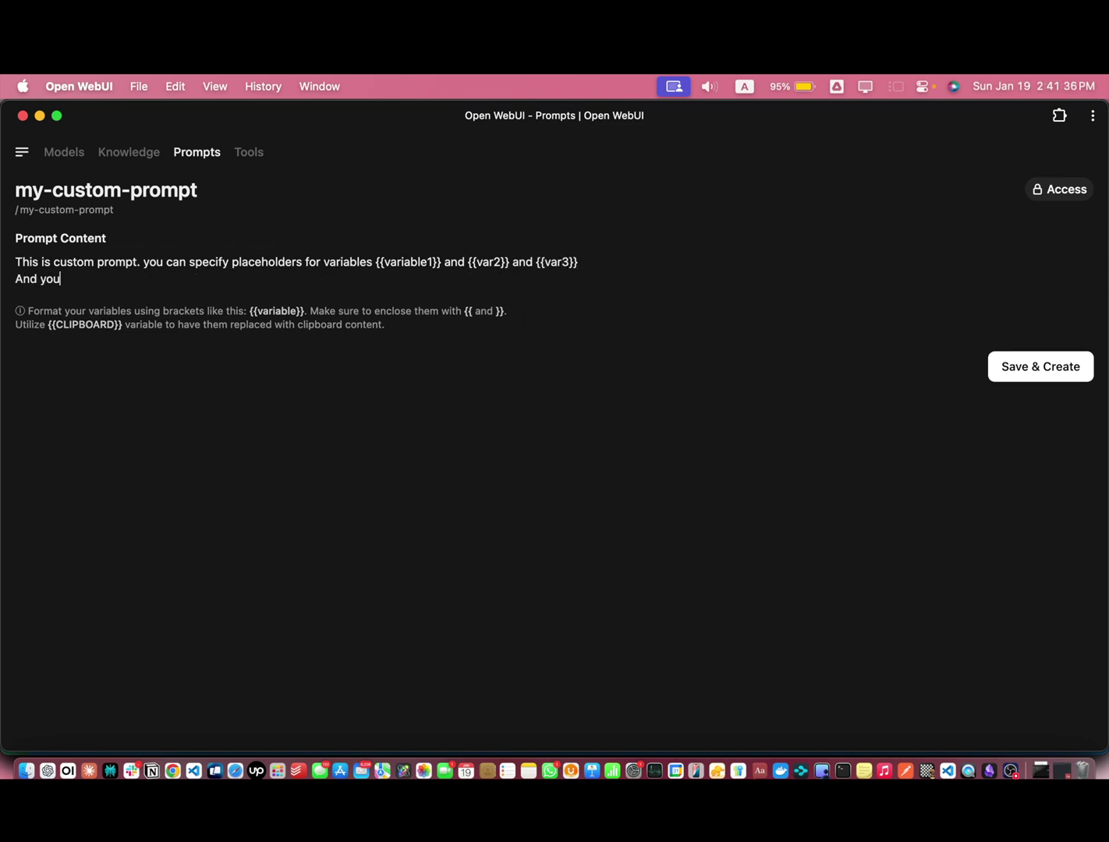
type(" can also add {{CLIPBO")
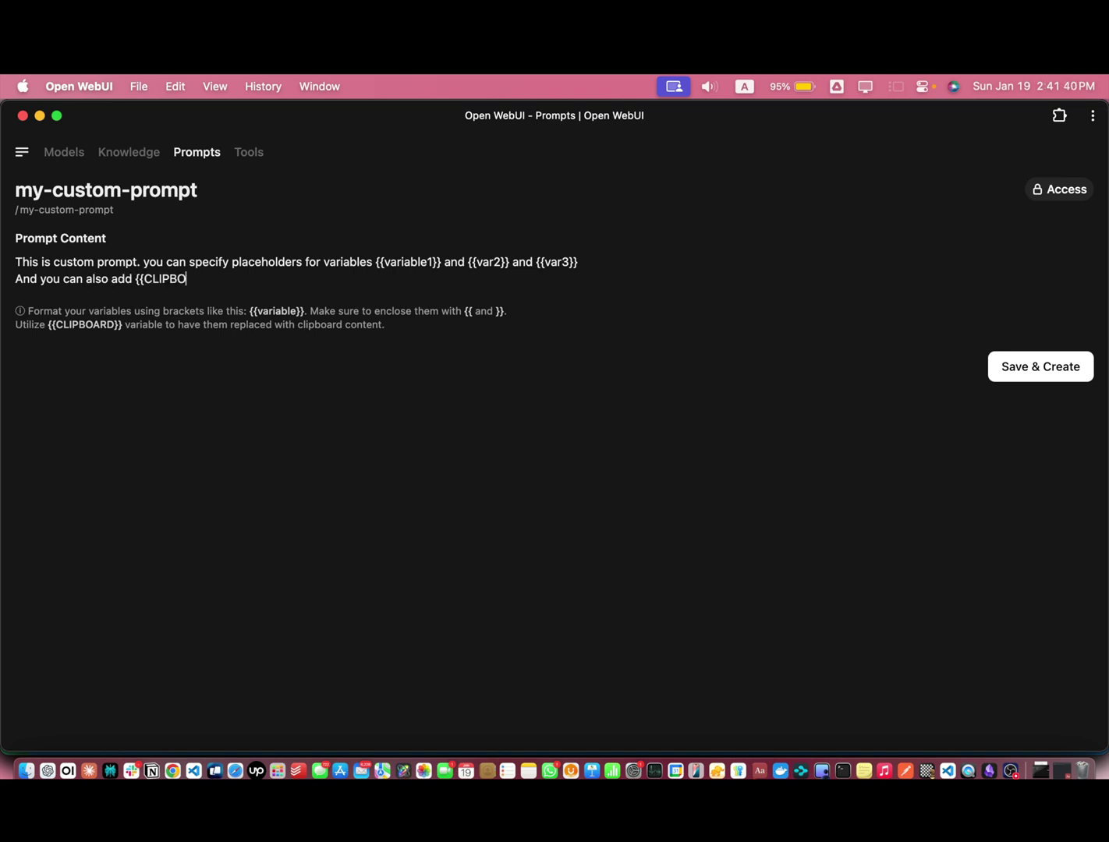
type("ARD}} variable.")
Save the new prompt and start a new chat at full width.
left_click(1038, 379)
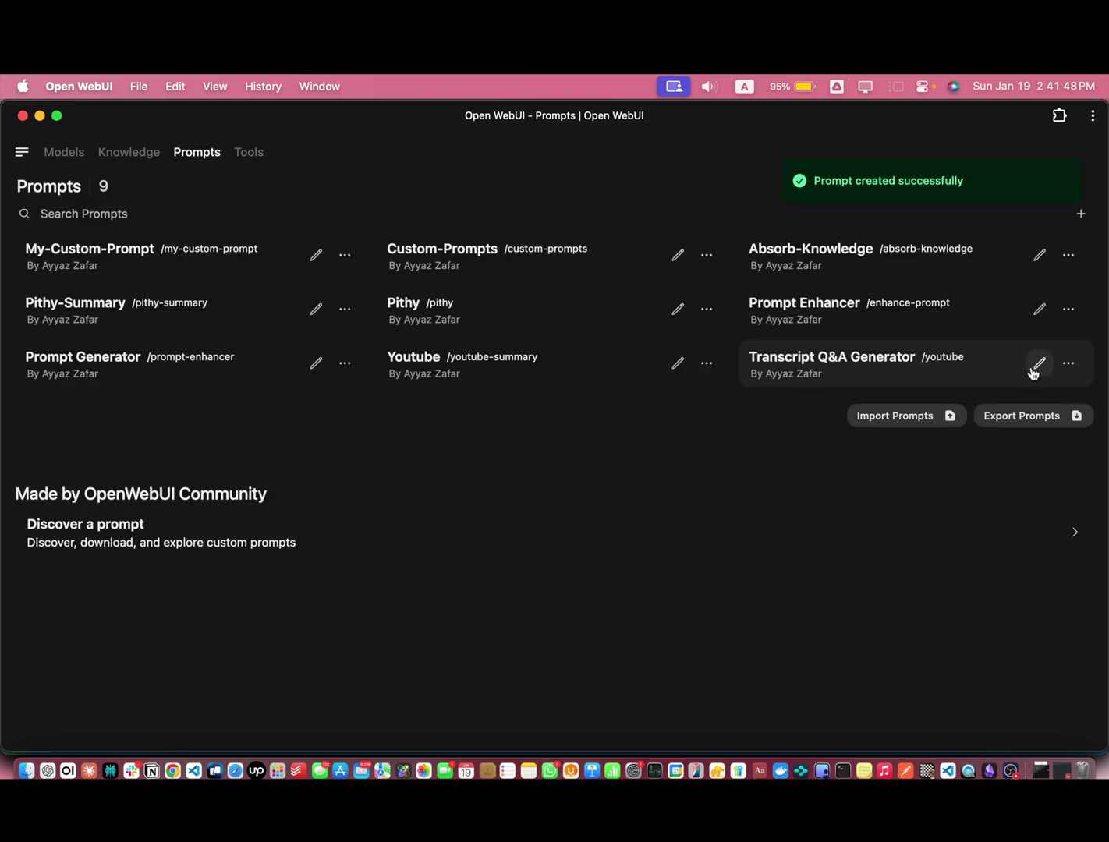
left_click(23, 152)
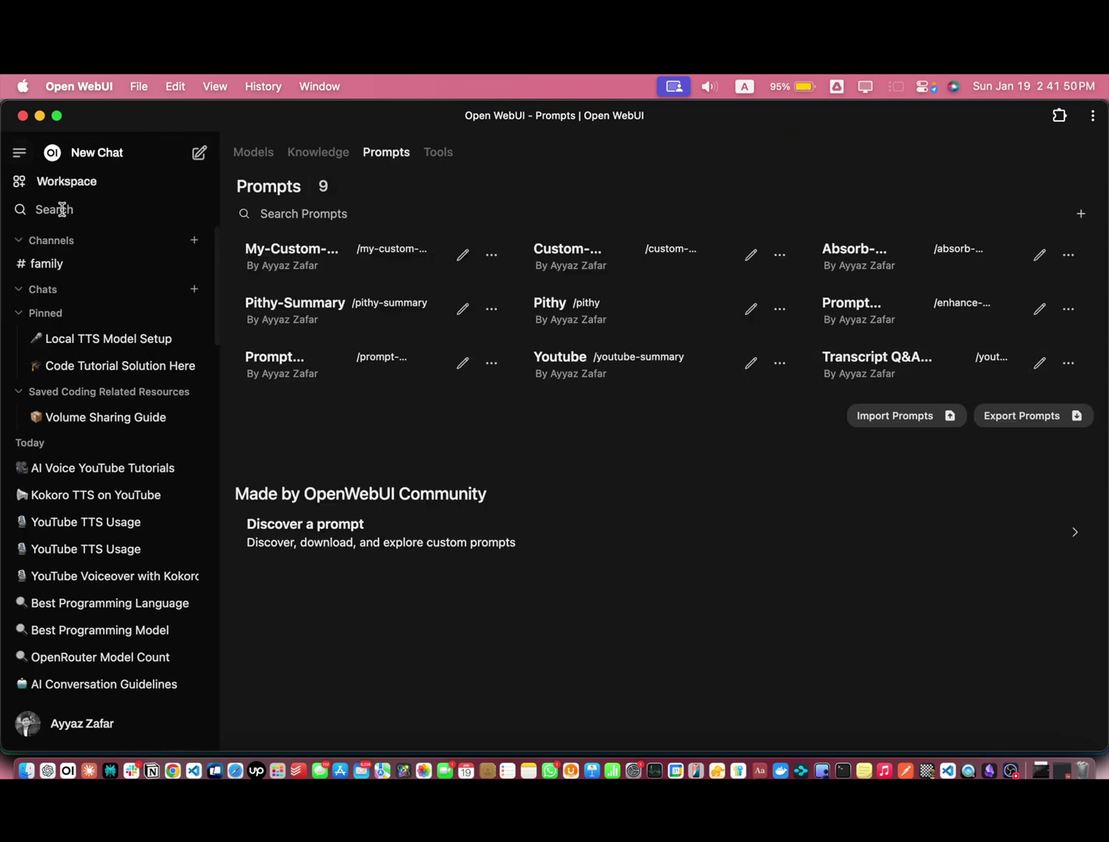
left_click(112, 155)
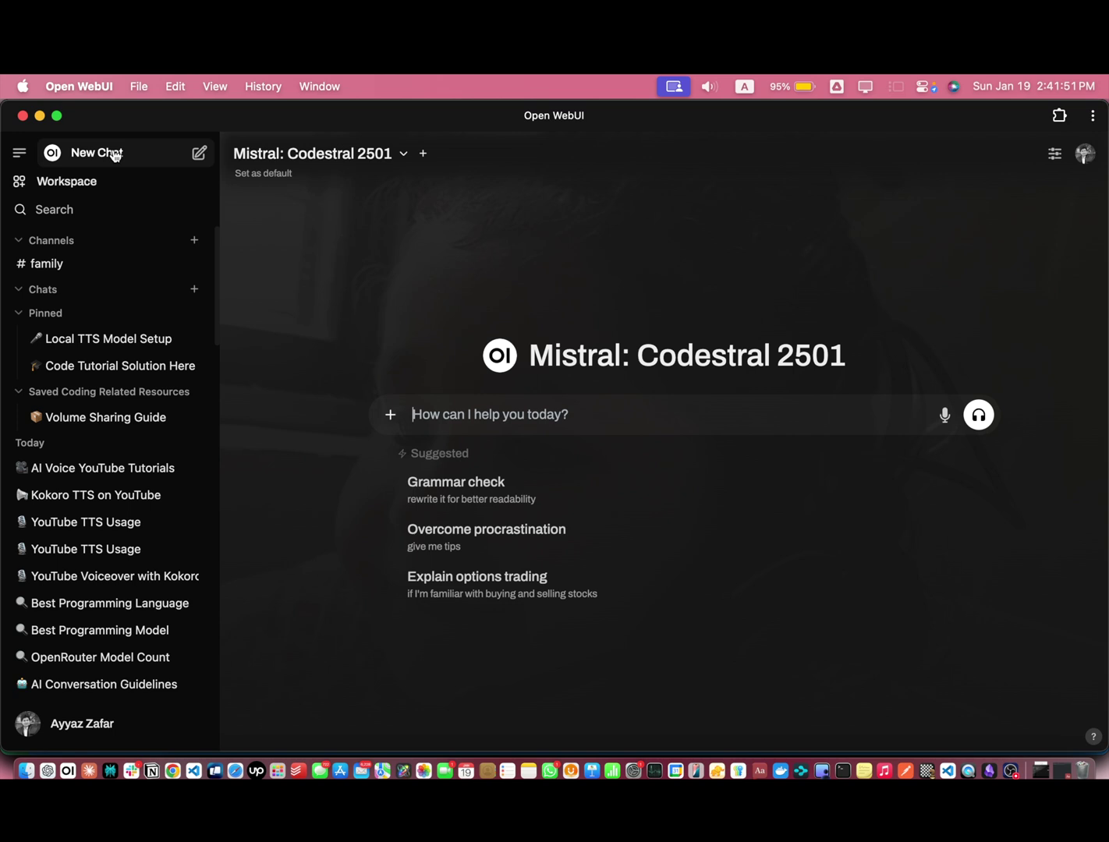
left_click(6, 154)
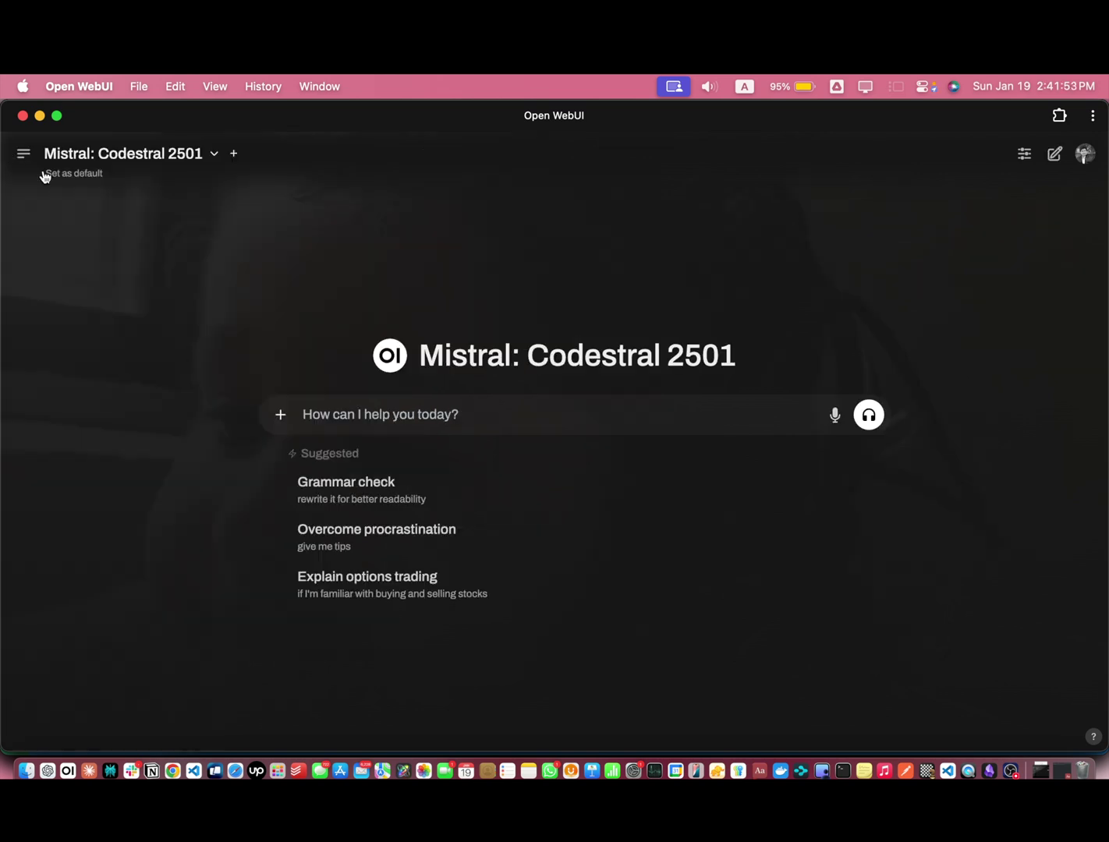
Send the greeting 'HI' to the model.
left_click(344, 416)
type("HI")
key("Return")
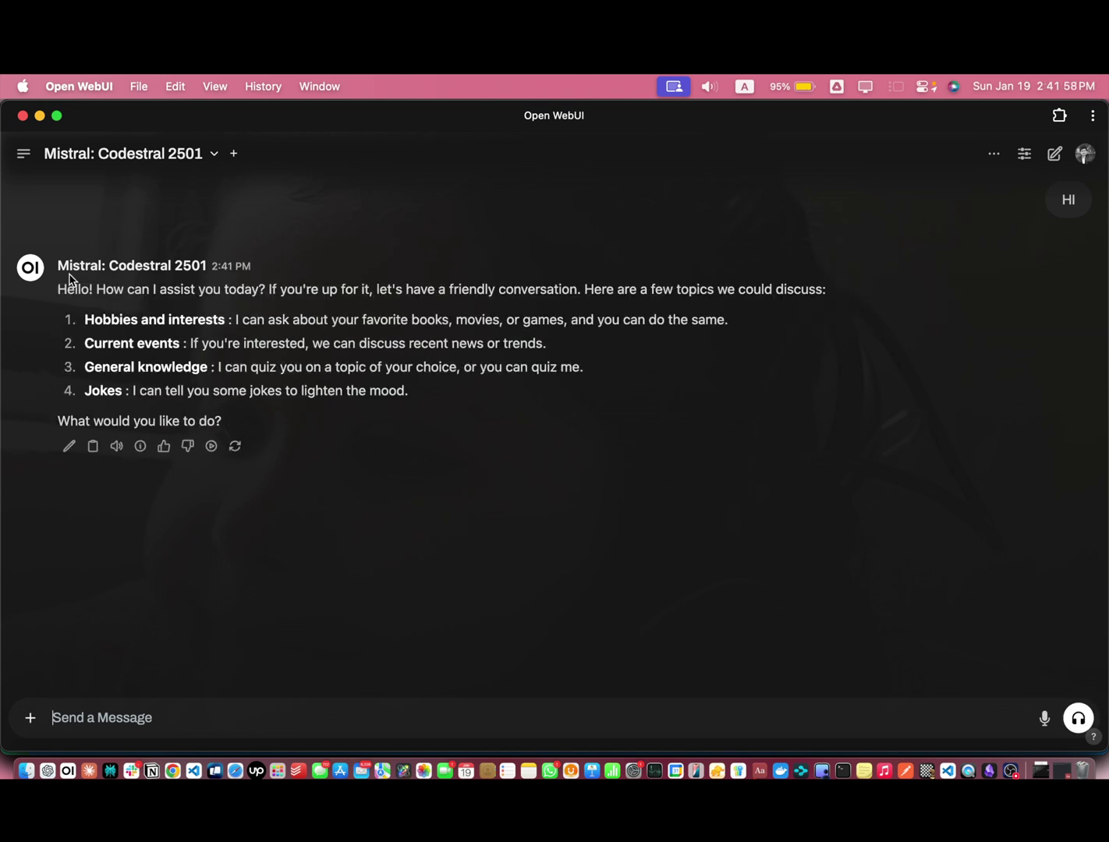
Copy the model's whole reply, from Hello! to the closing question, to the clipboard.
left_click_drag(58, 290, 366, 421)
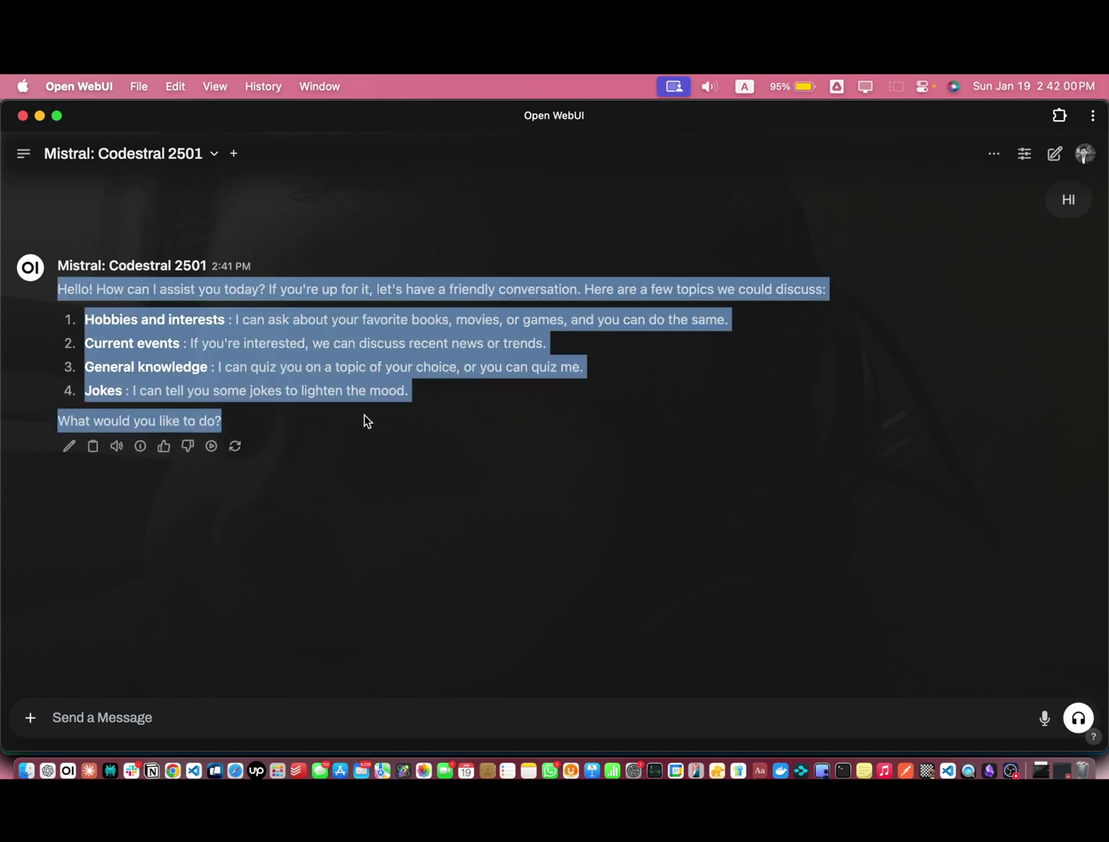
right_click(230, 309)
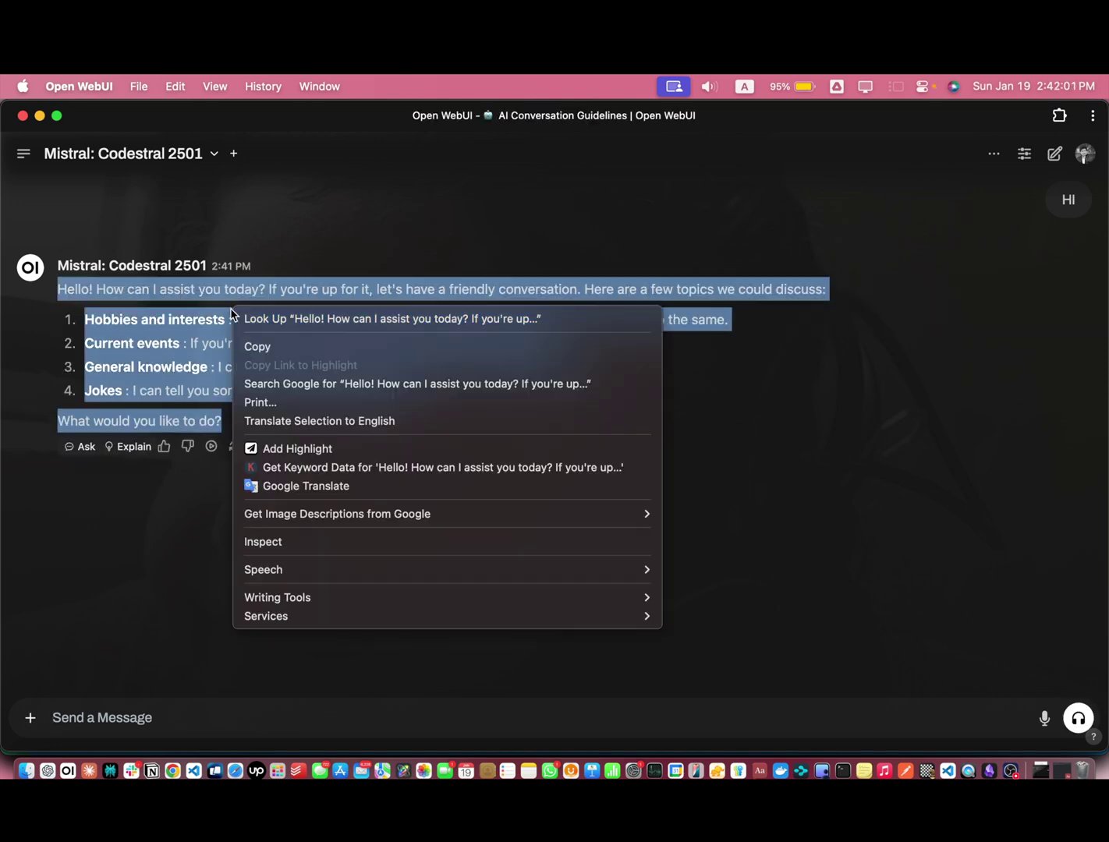
left_click(261, 341)
Insert my-custom-prompt via /my and cycle back to its {{variable1}} placeholder.
left_click(143, 723)
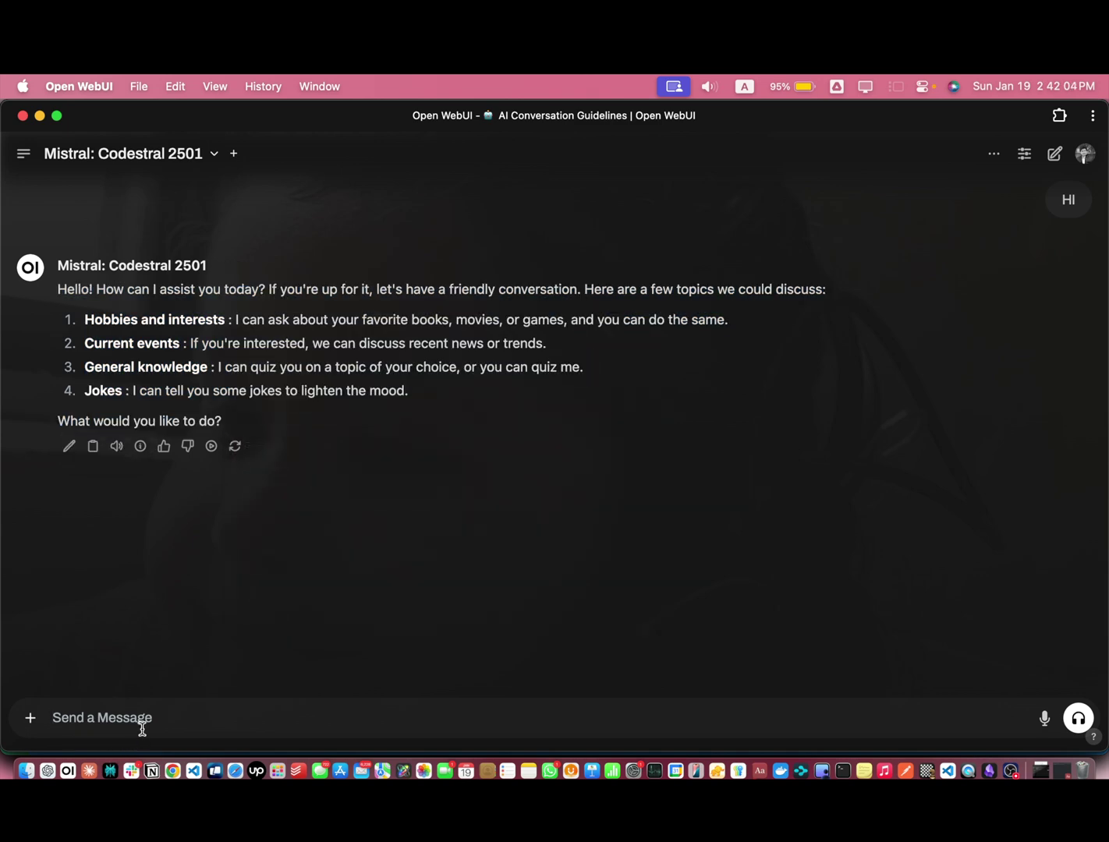
type("/m")
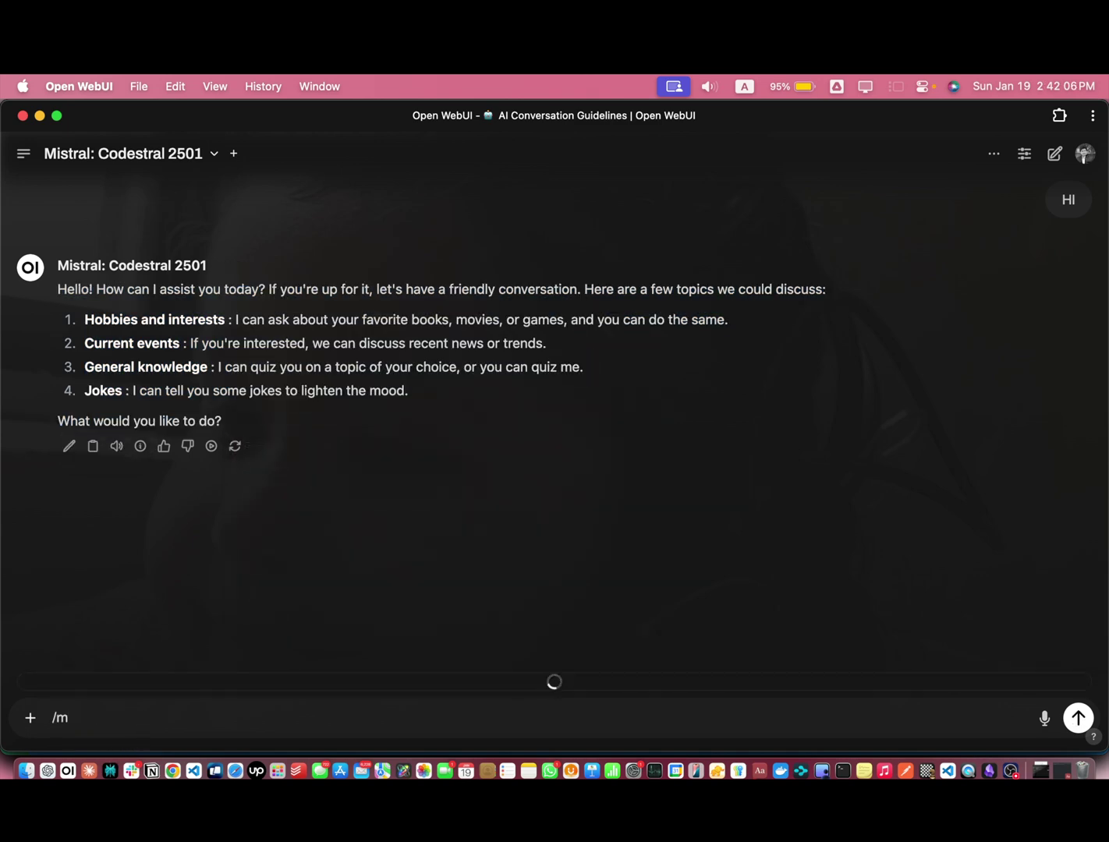
type("y")
key("BackSpace")
key("BackSpace")
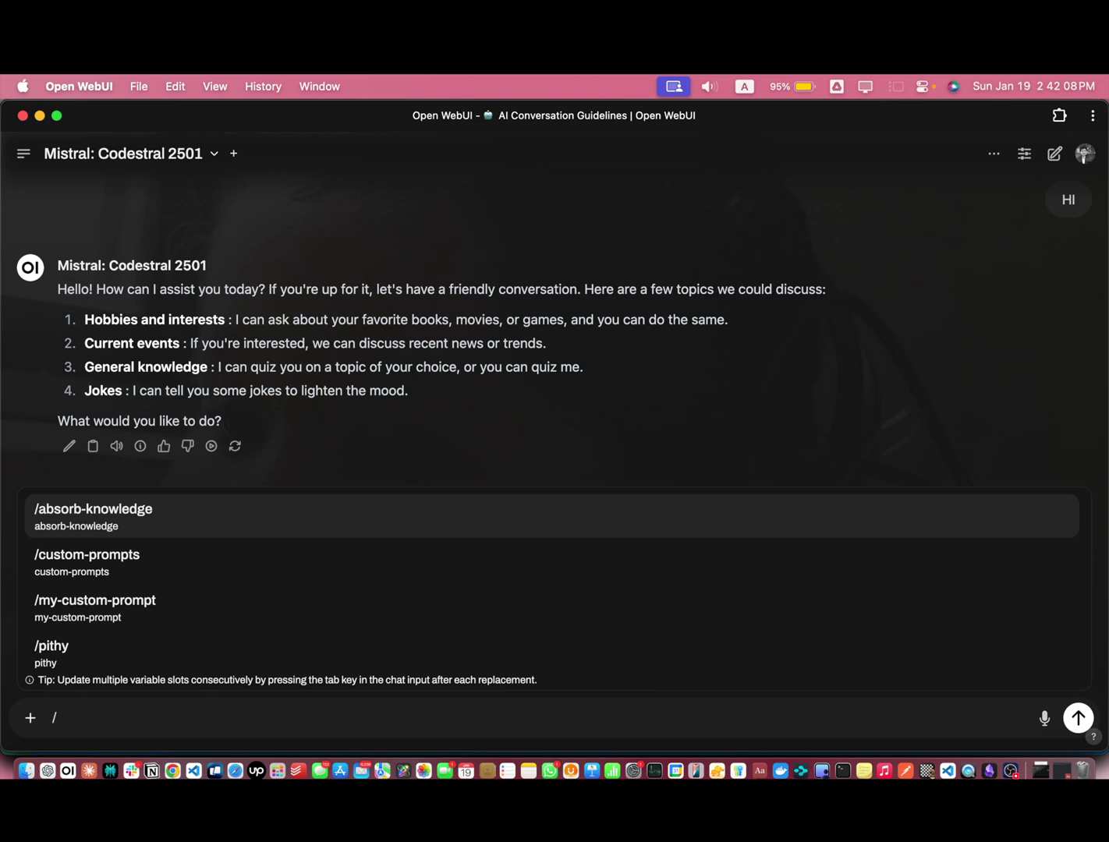
type("my")
key("Return")
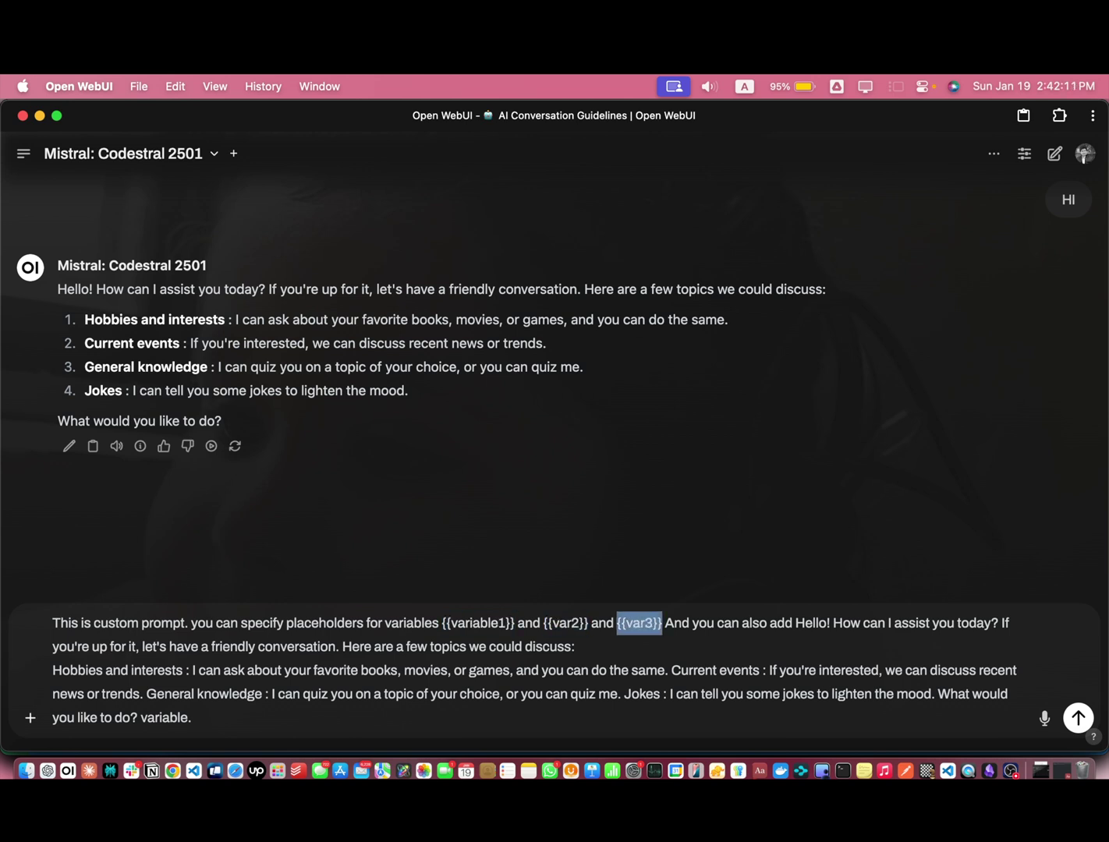
key("shift+Tab")
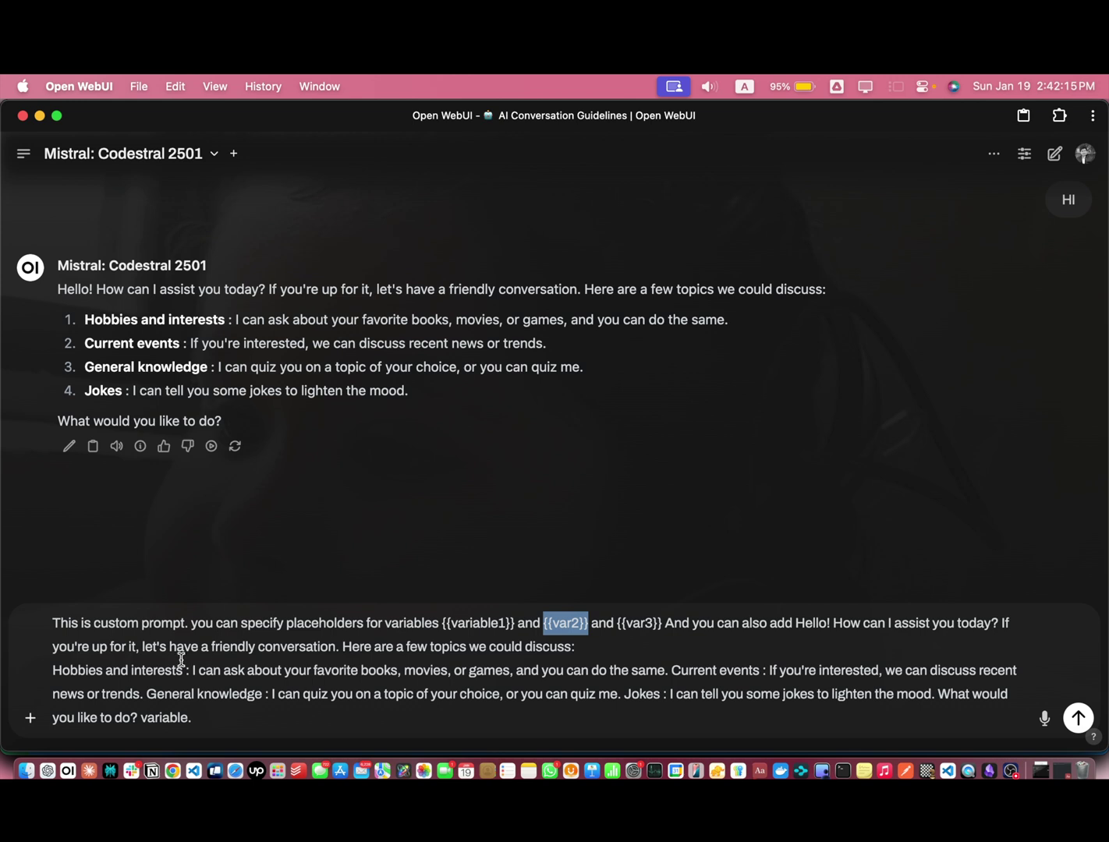
Delete the pasted reply text and empty the message box.
left_click(690, 622)
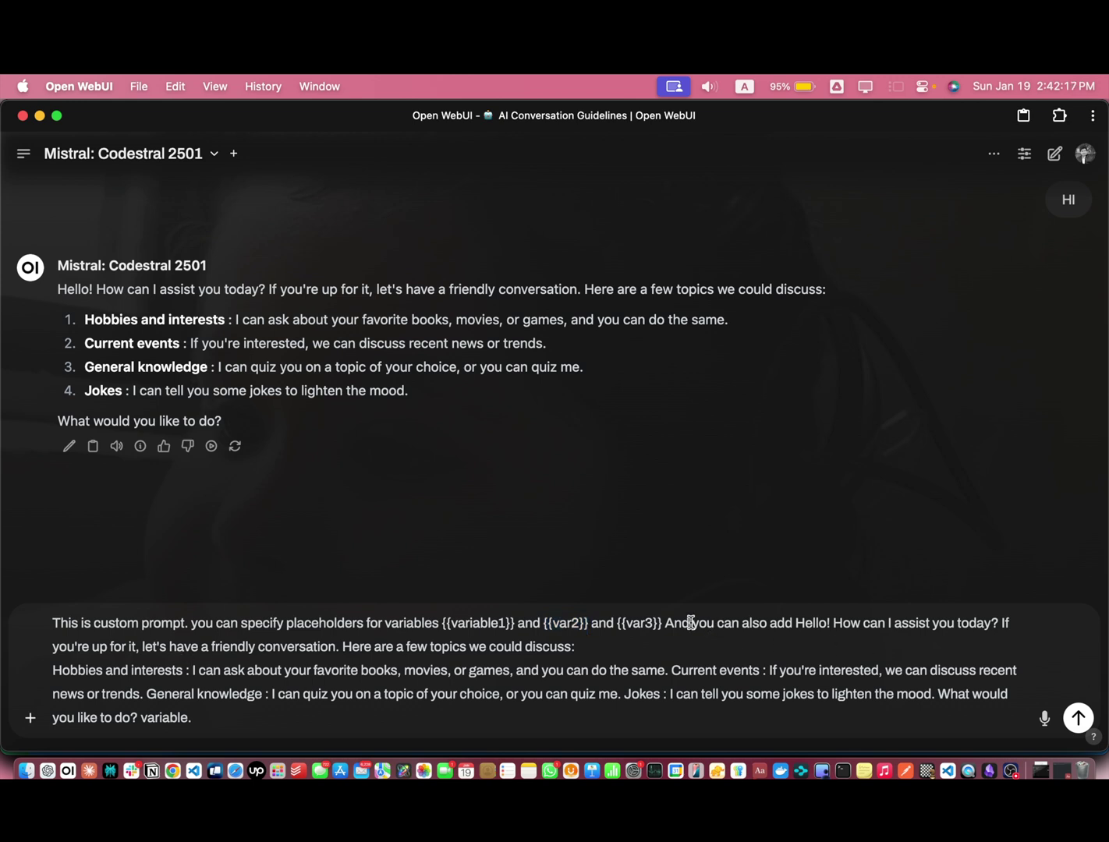
left_click_drag(795, 623, 853, 724)
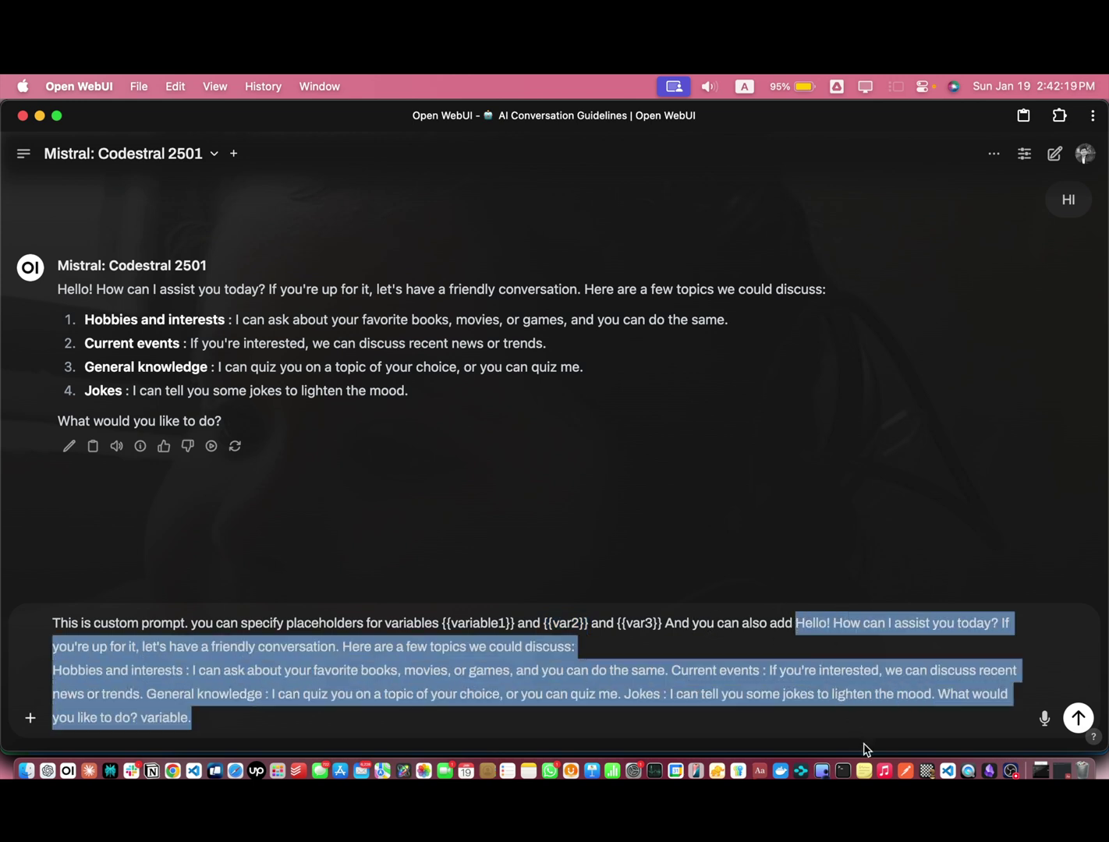
key("BackSpace")
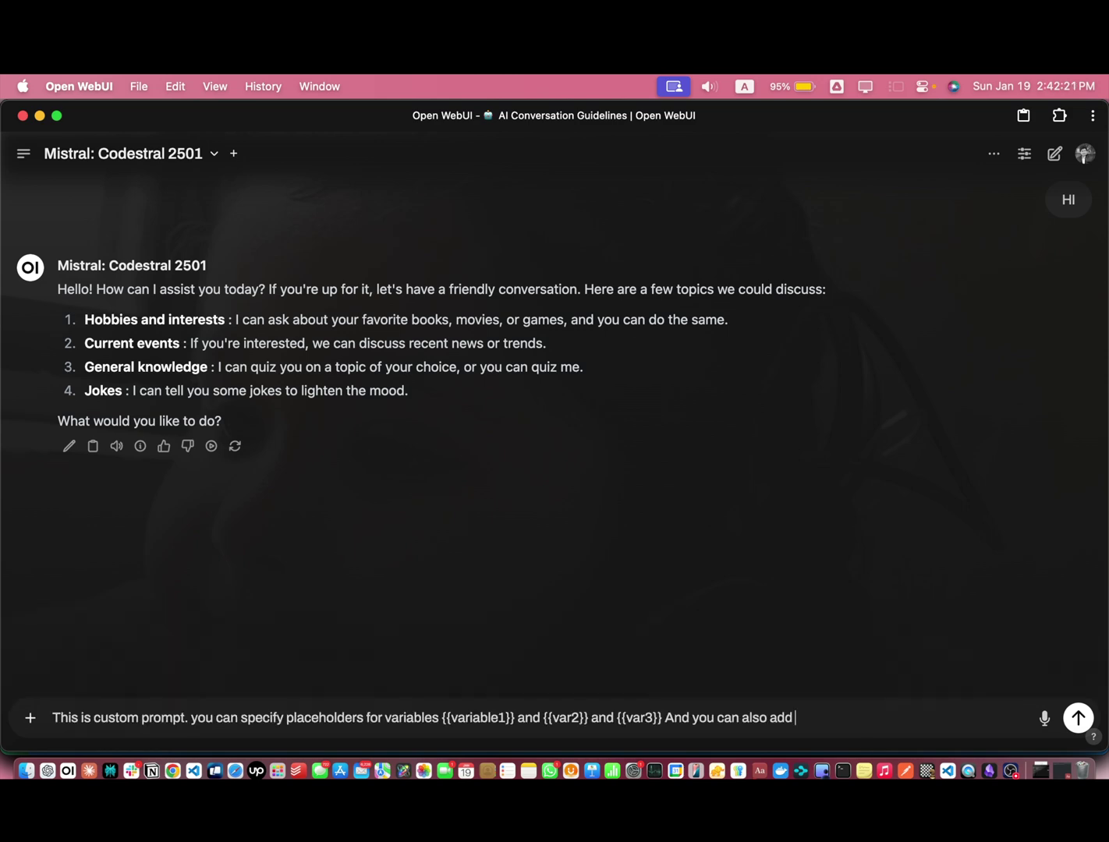
key("super+a")
type("/")
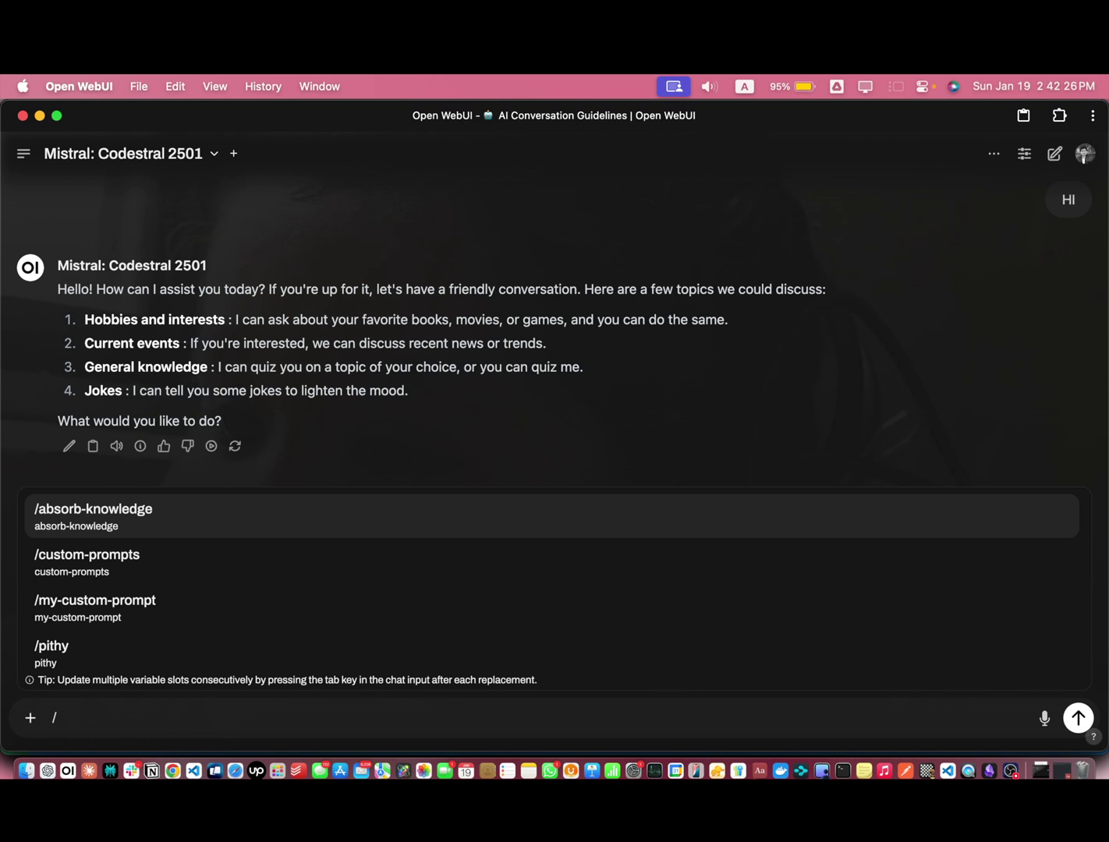
key("super+v")
key("super+a")
key("BackSpace")
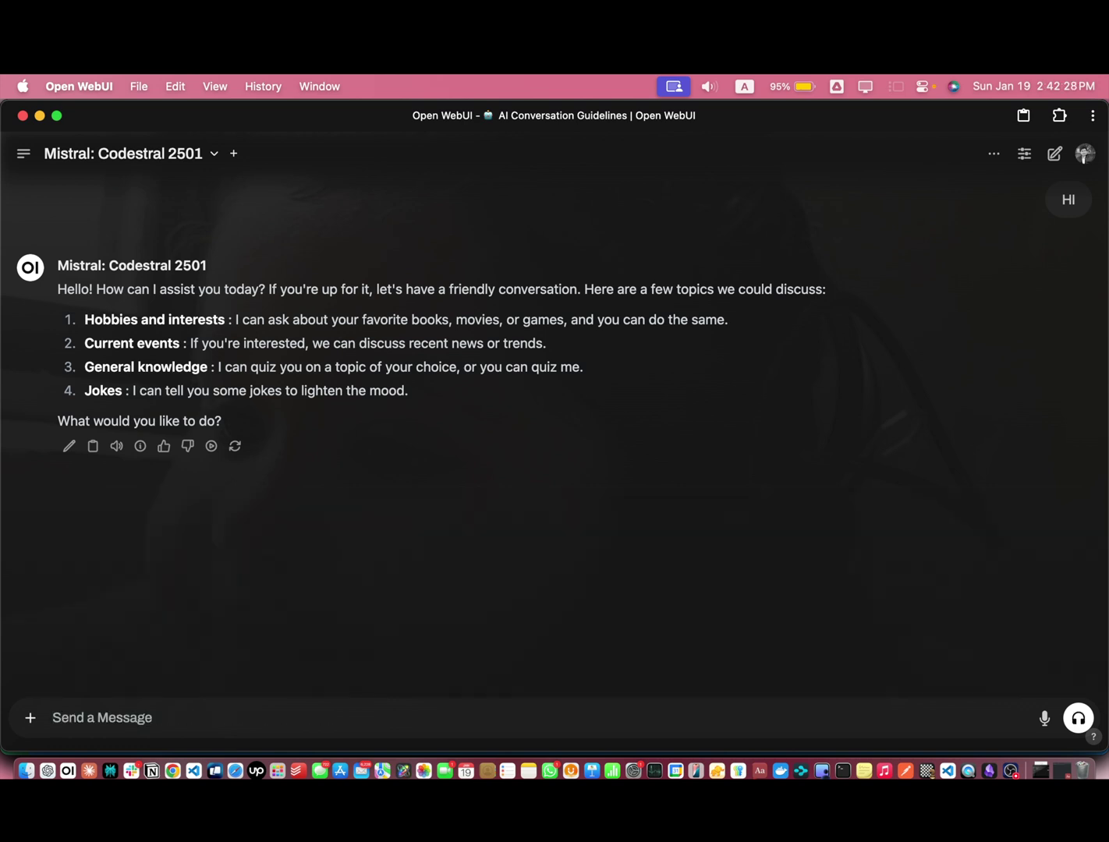
Copy the line 'What would you like to do?' and re-insert my-custom-prompt with /my.
triple_click(119, 420)
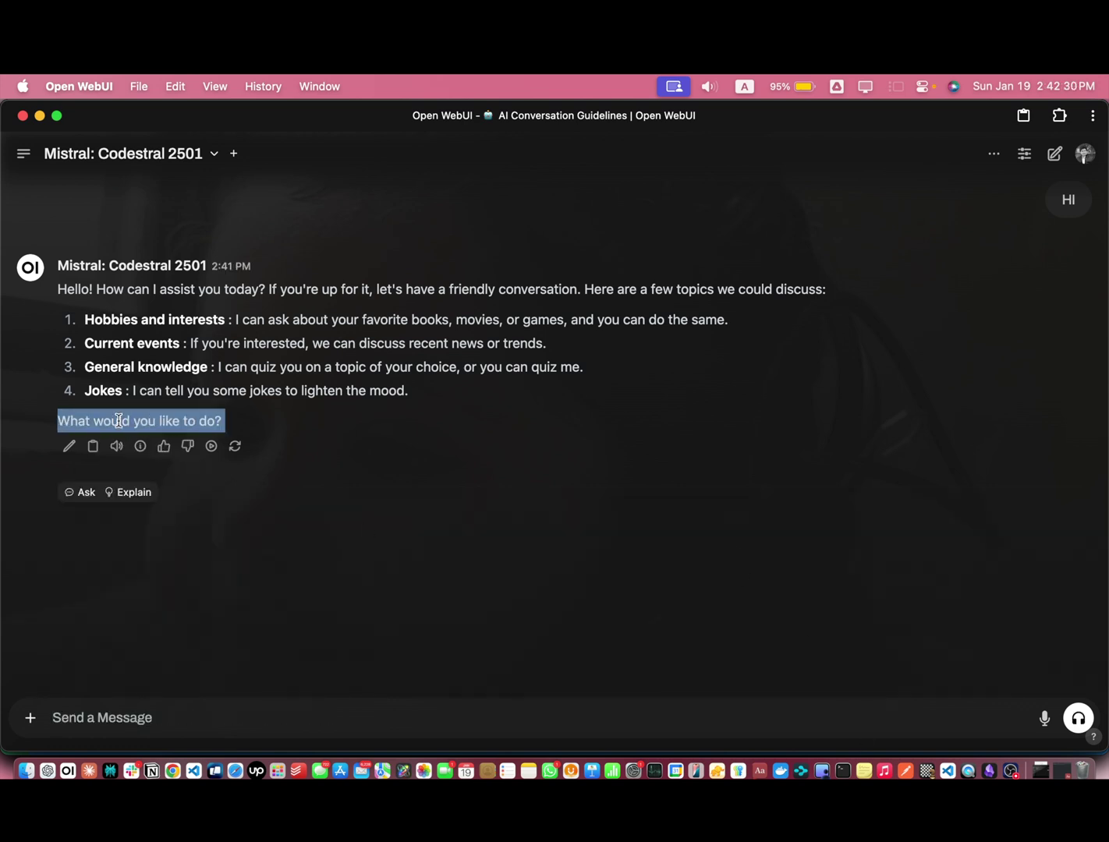
right_click(119, 420)
left_click(138, 459)
left_click(133, 725)
type("/my")
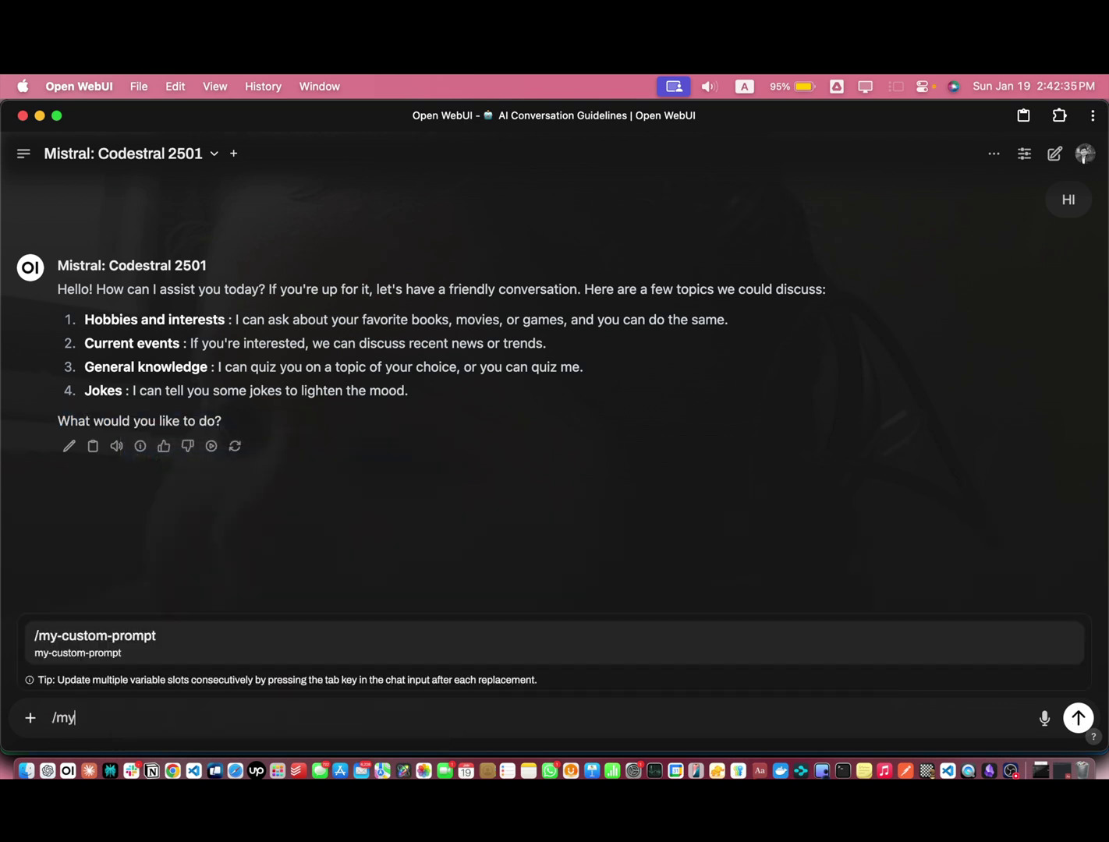
key("Return")
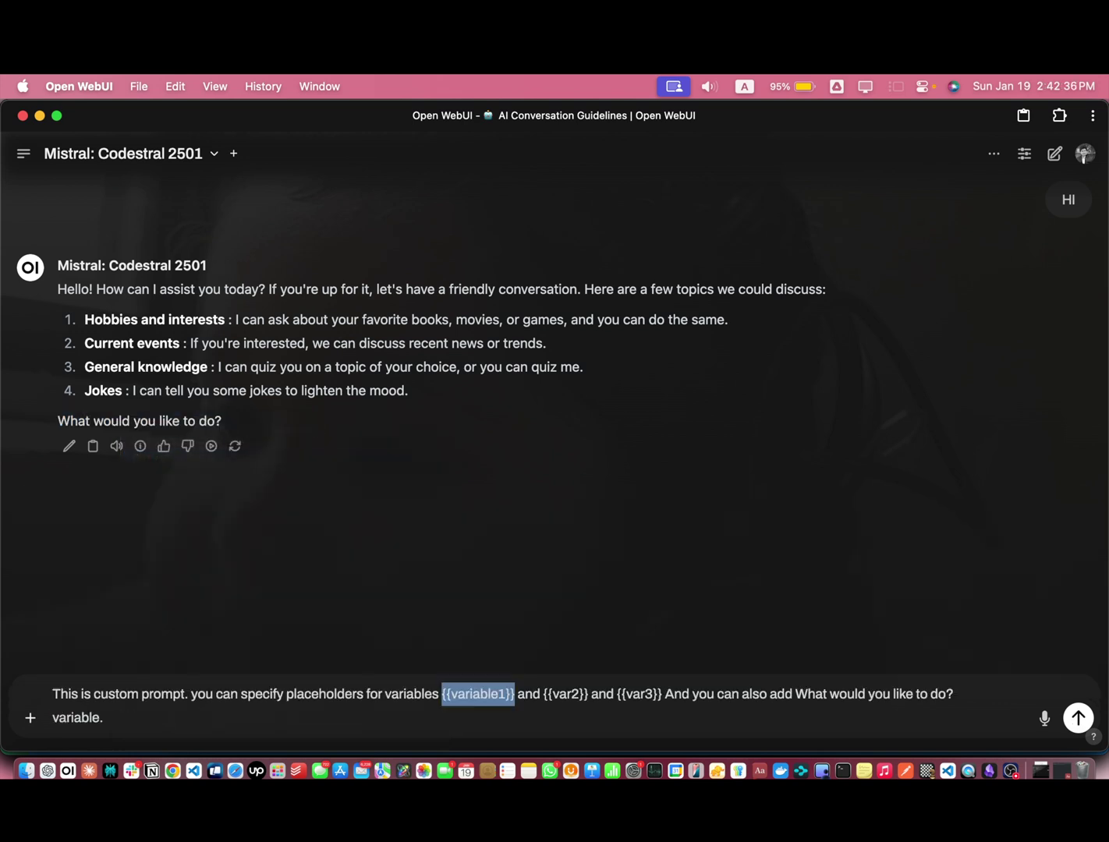
Fill {{variable1}}, {{var2}}, {{var3}} with “value1”, “value2’ and “value3’, then send.
left_click_drag(665, 694, 953, 695)
left_click(782, 710)
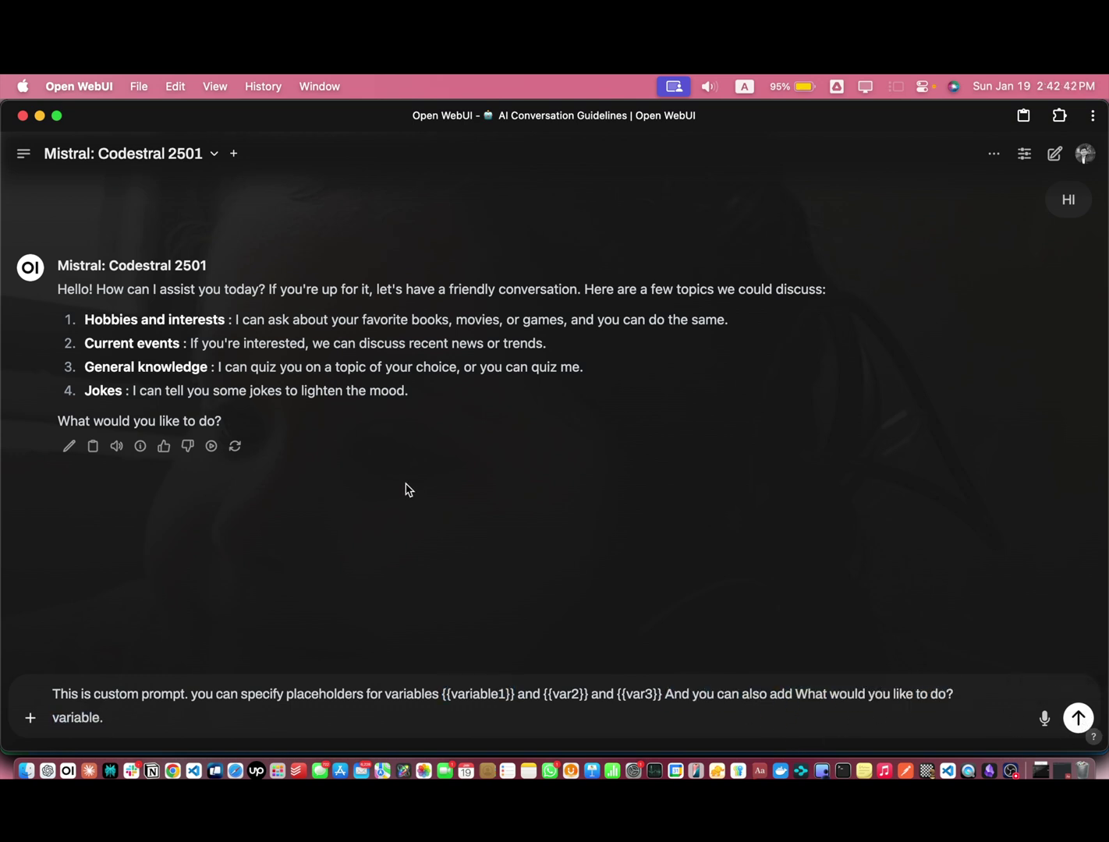
key("Tab")
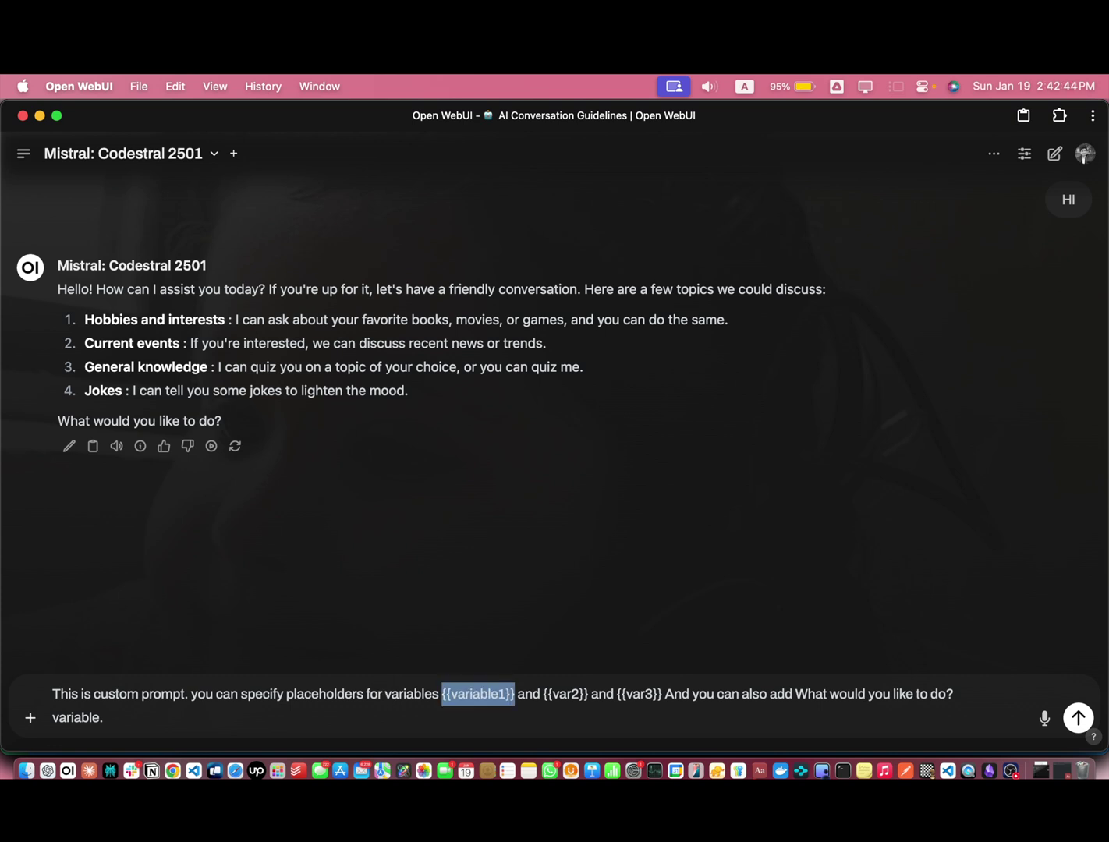
type("T")
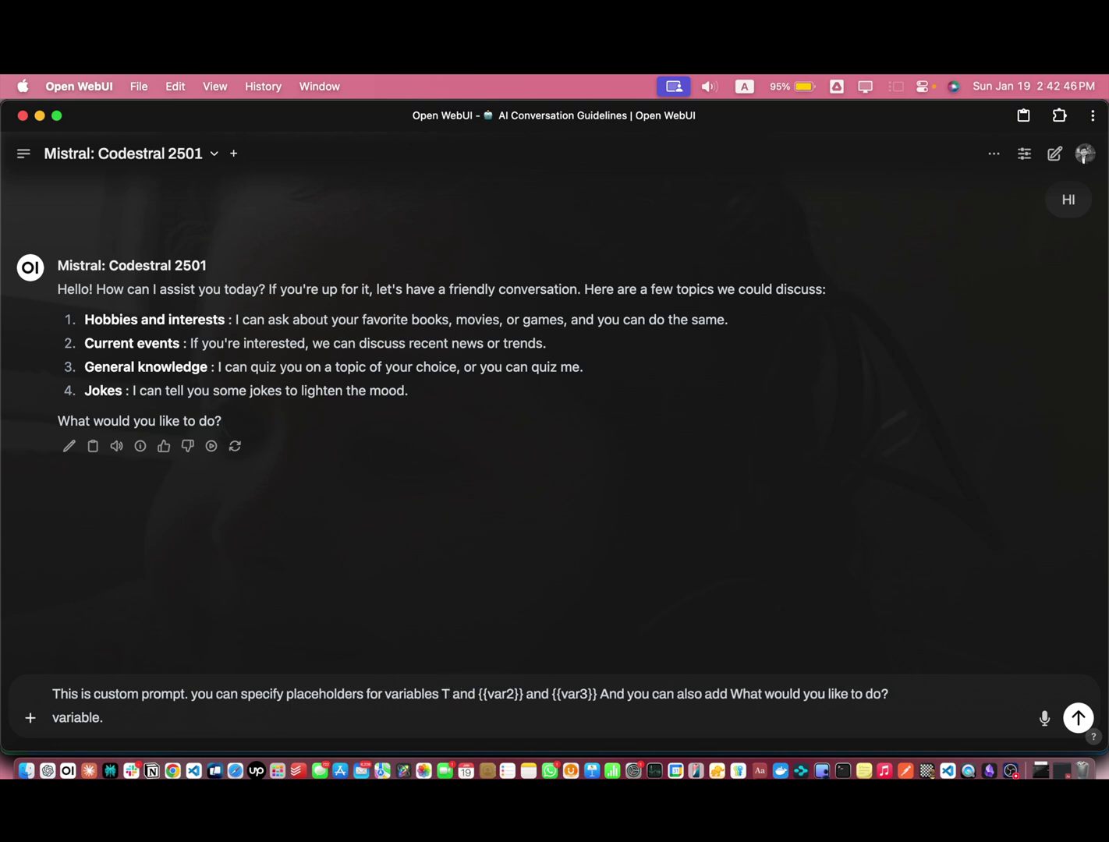
key("BackSpace")
type("“value1")
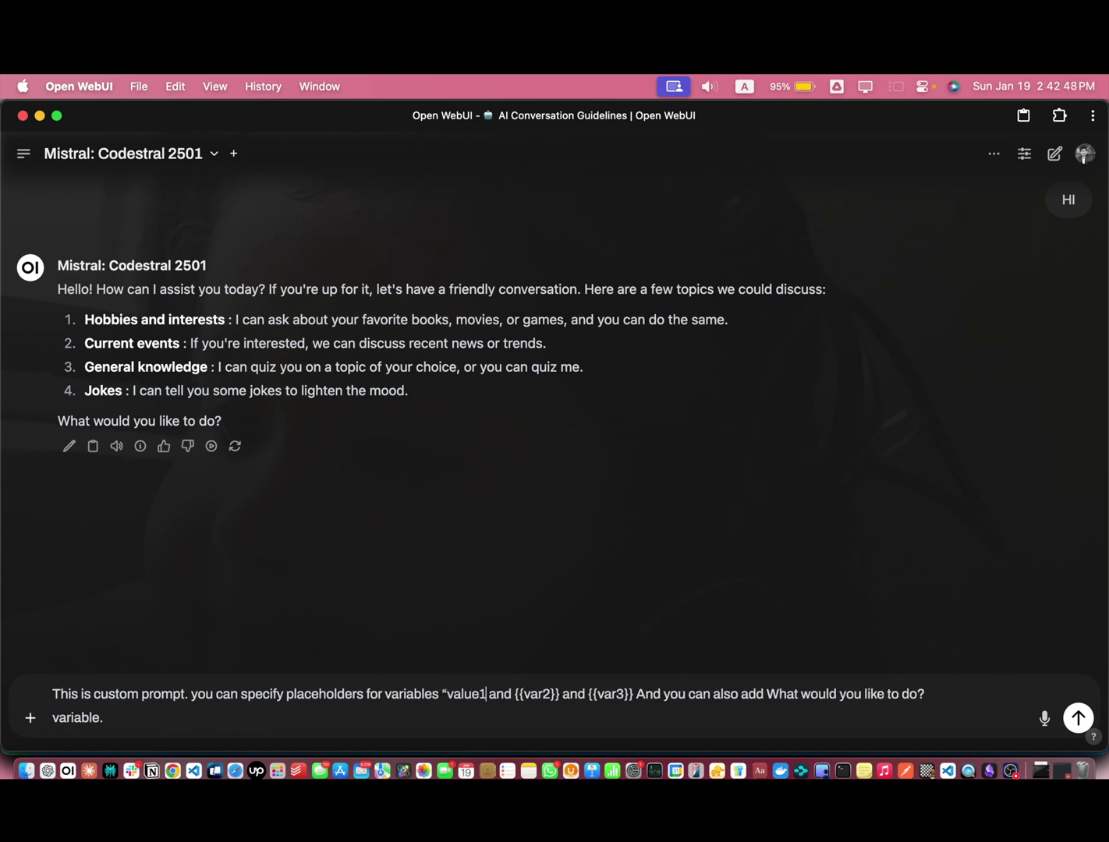
type("”")
key("Tab")
type("“value")
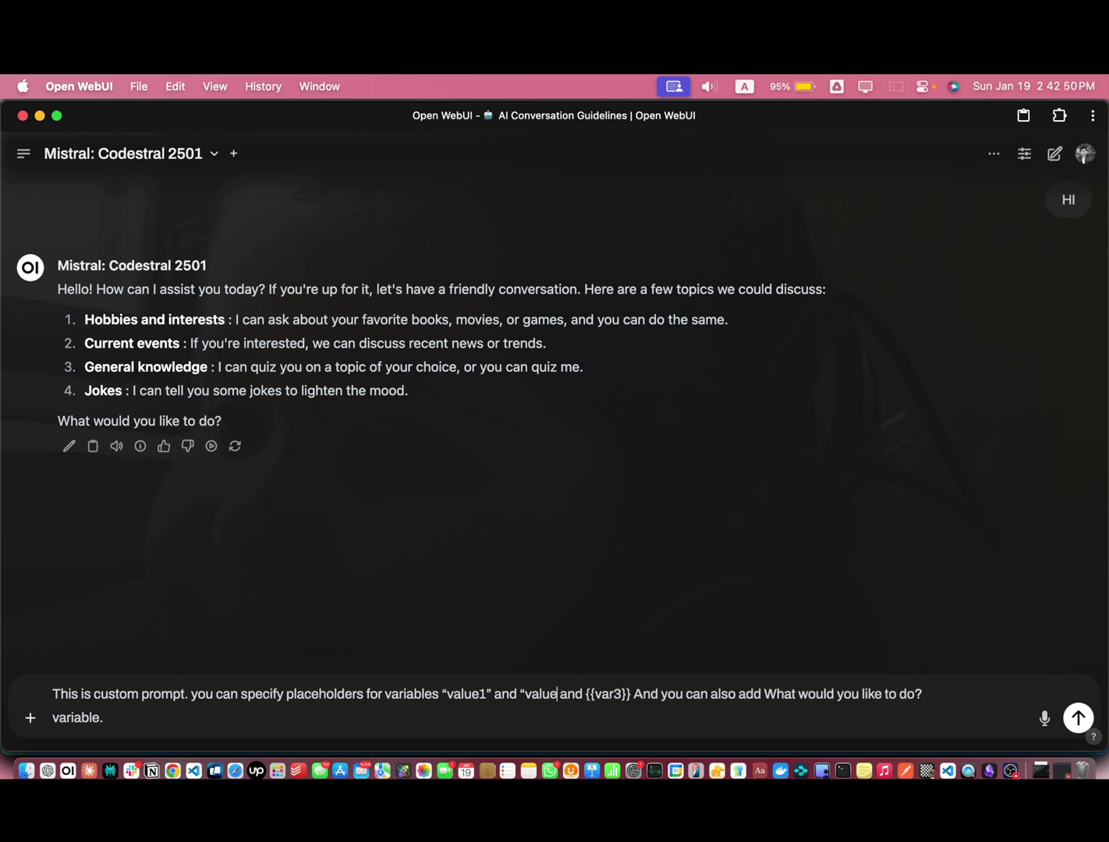
type("2’")
key("Tab")
type("“")
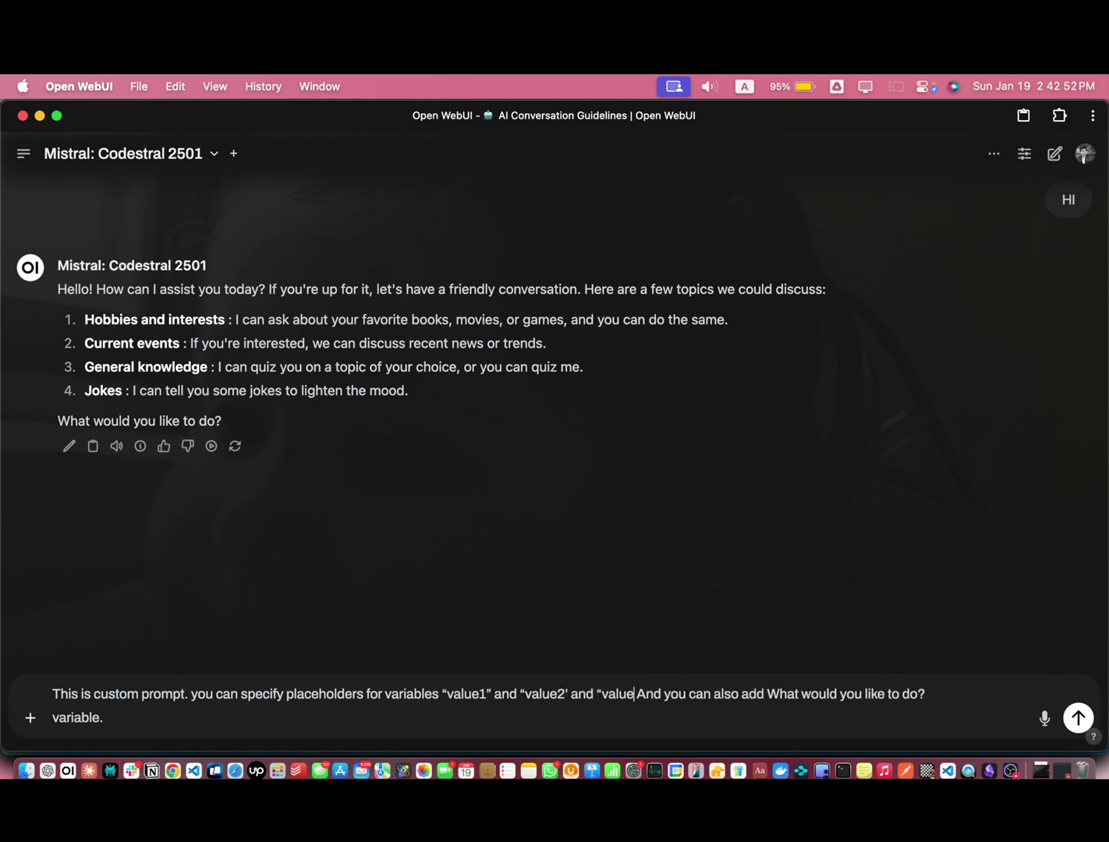
type("3'")
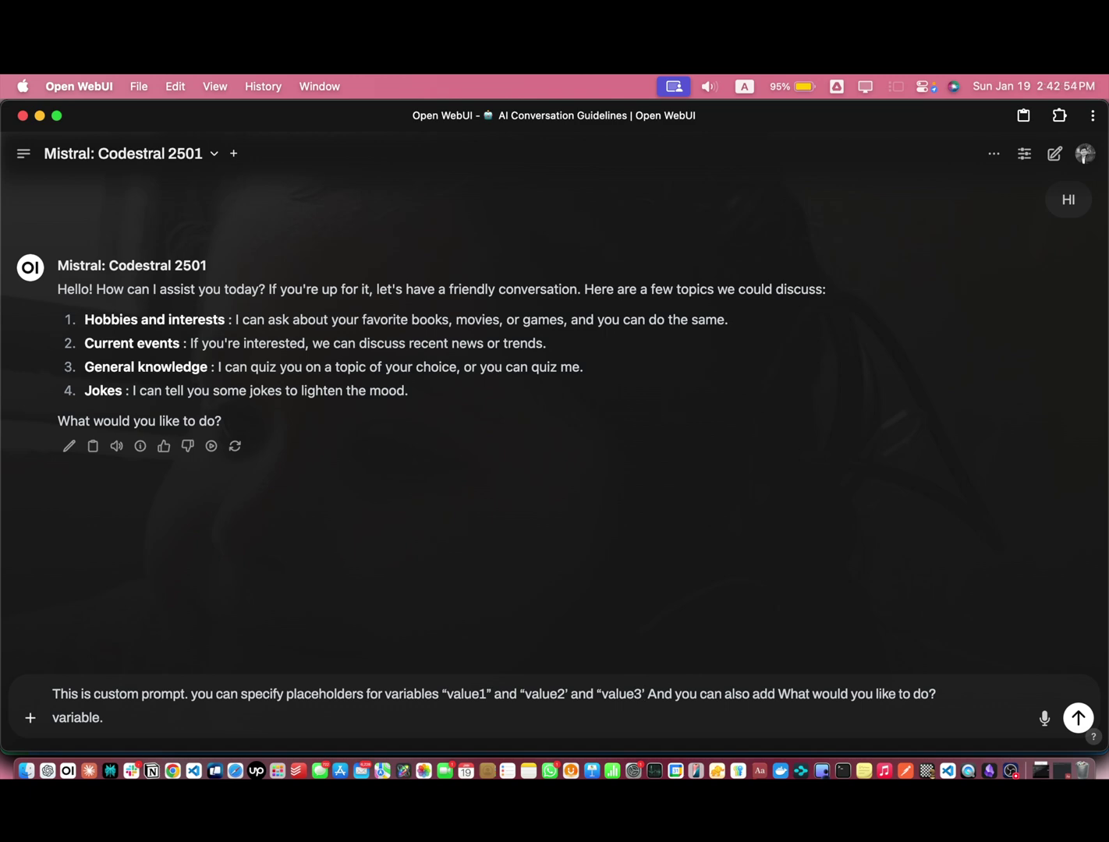
key("Return")
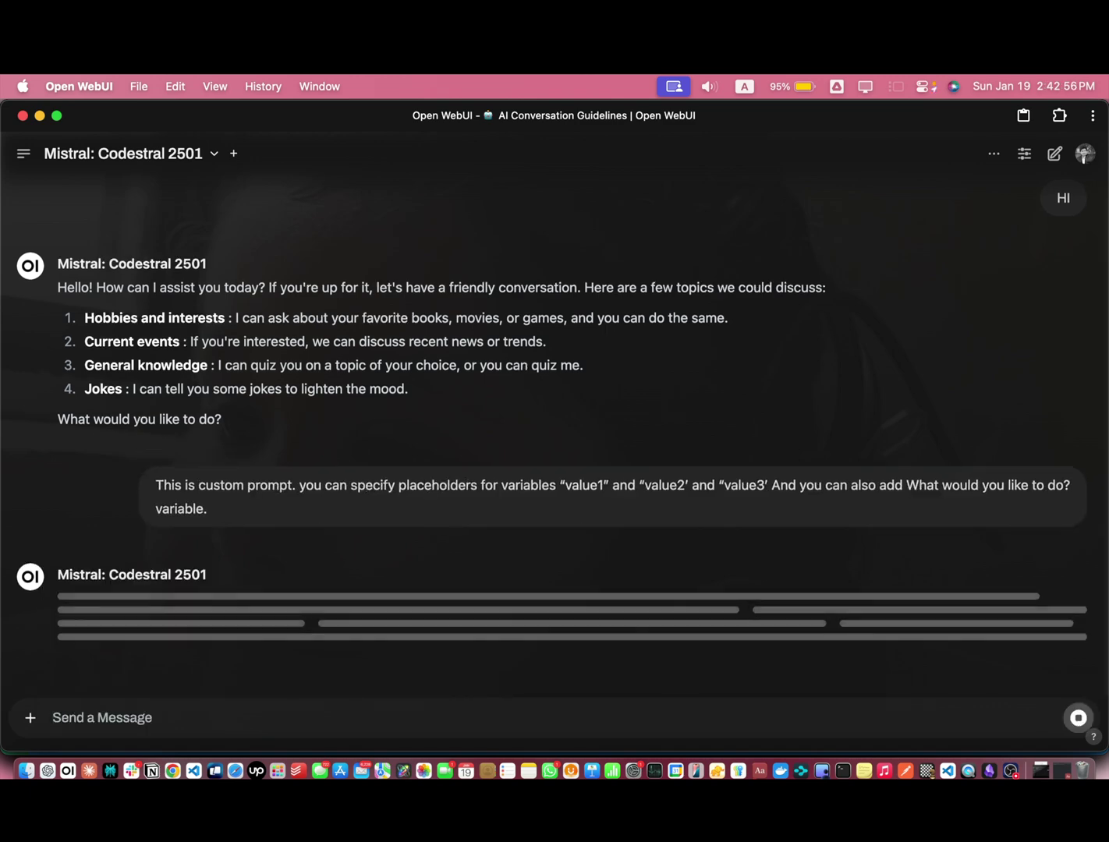
Scroll up through Codestral's reply offering a prompt with value1, value2 and value3 placeholders.
scroll(414, 590, "up", 3)
scroll(414, 590, "up", 2)
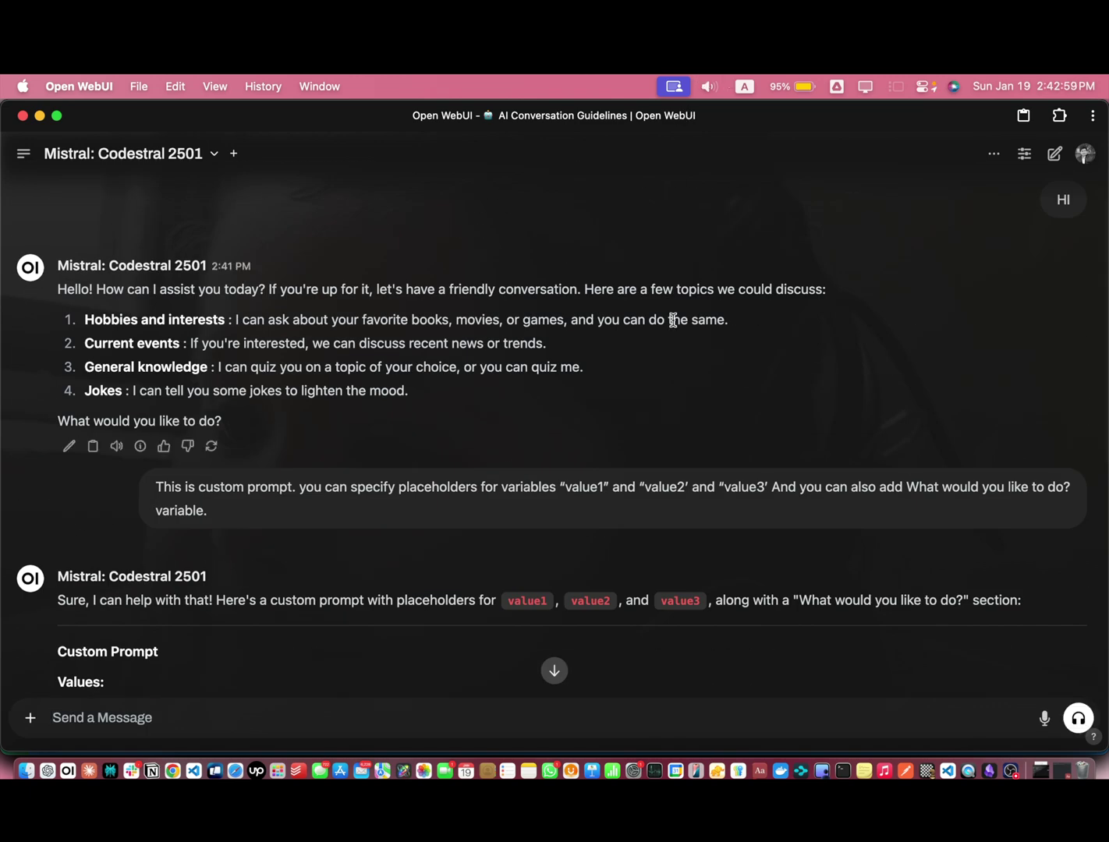
left_click(1011, 772)
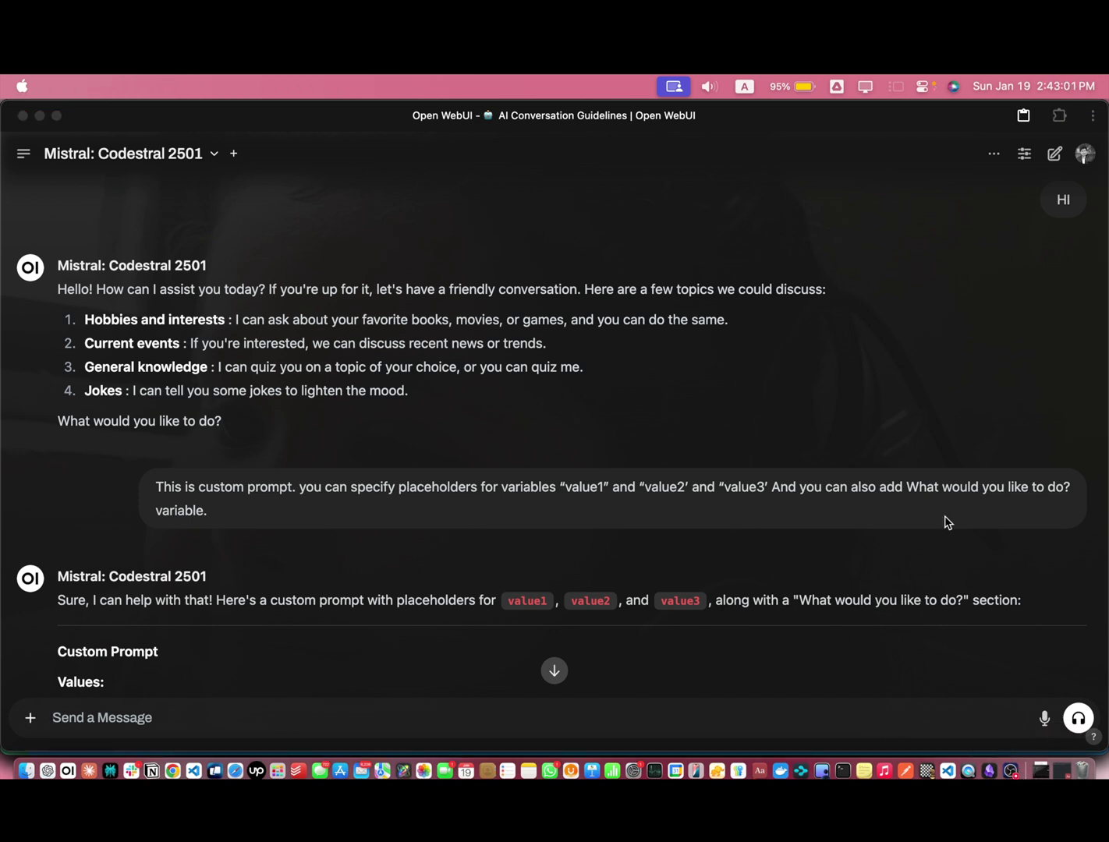